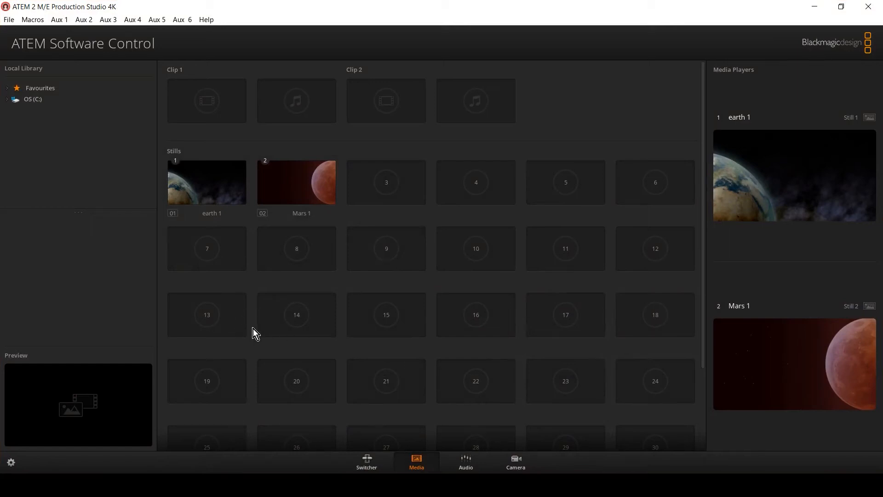
Step: Switch from ATEM Software Control to PresetMaster and open the recent project T-bar explained
mouse_move(189, 204)
mouse_move(305, 192)
left_click(815, 7)
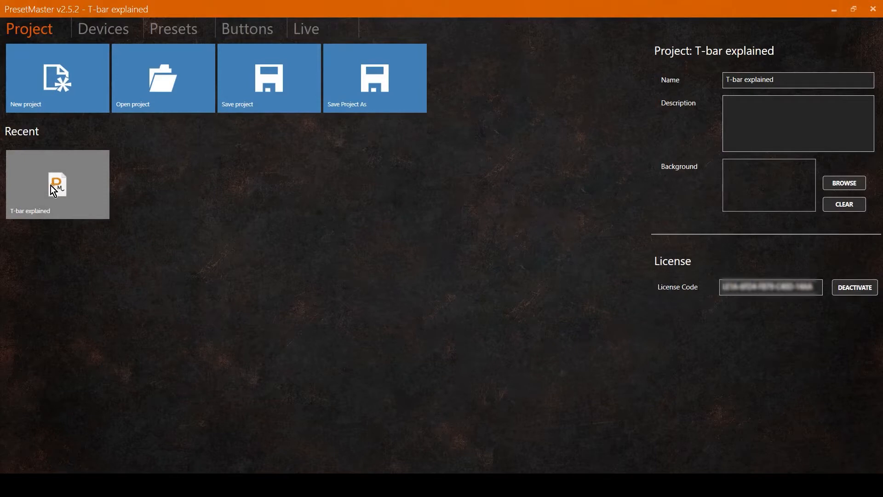
left_click(45, 213)
Step: Add a new device of type BMD Switcher and name it Atem 2 ME
left_click(118, 28)
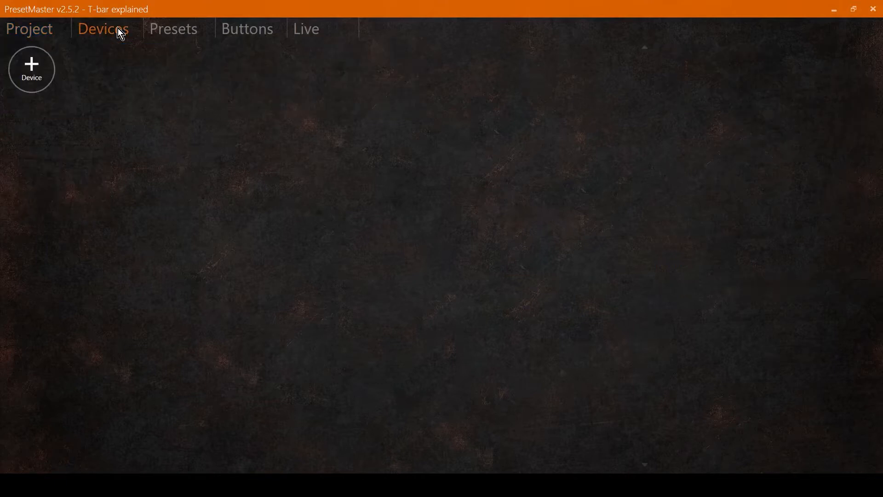
left_click(36, 69)
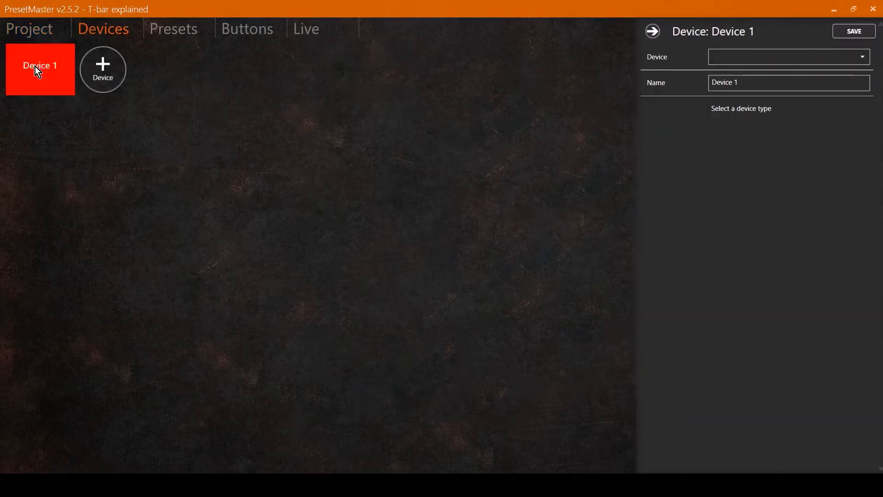
left_click(762, 57)
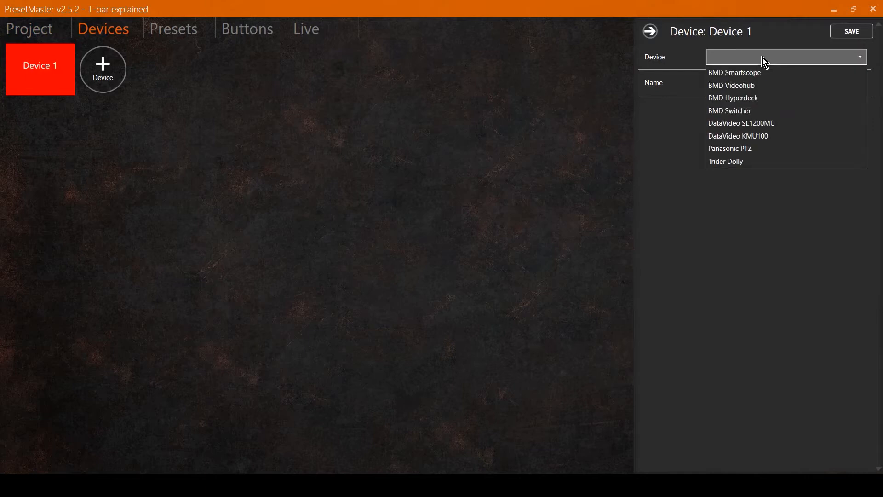
left_click(727, 114)
left_click_drag(710, 81, 699, 80)
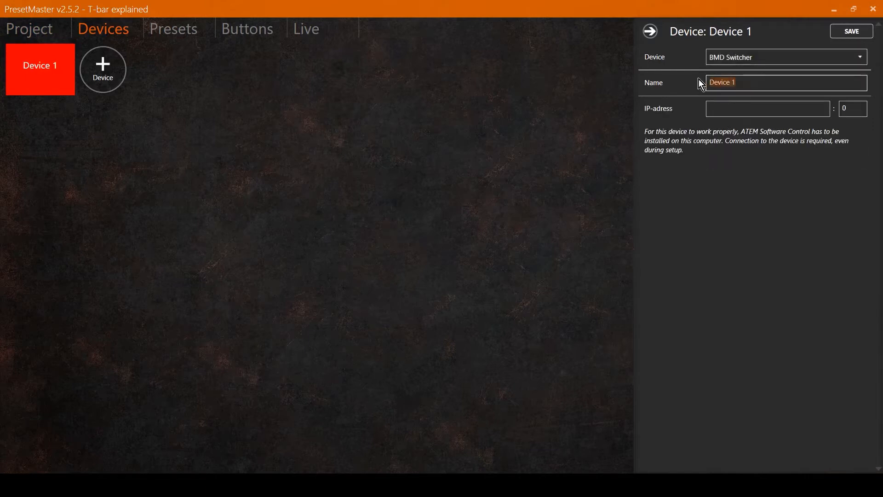
type("Atem 2 ME")
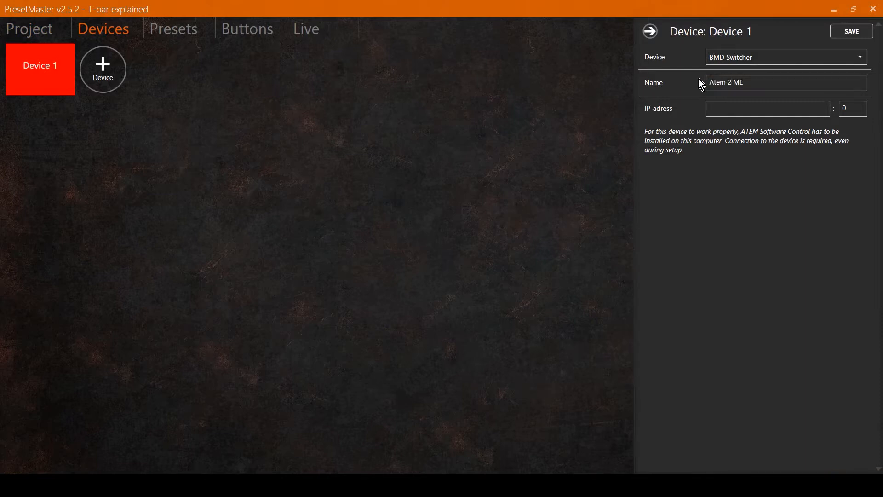
Step: Set the device's IP address to 192.168.28.30 with port 0 and save the device
left_click(715, 109)
type("192.168.28.30")
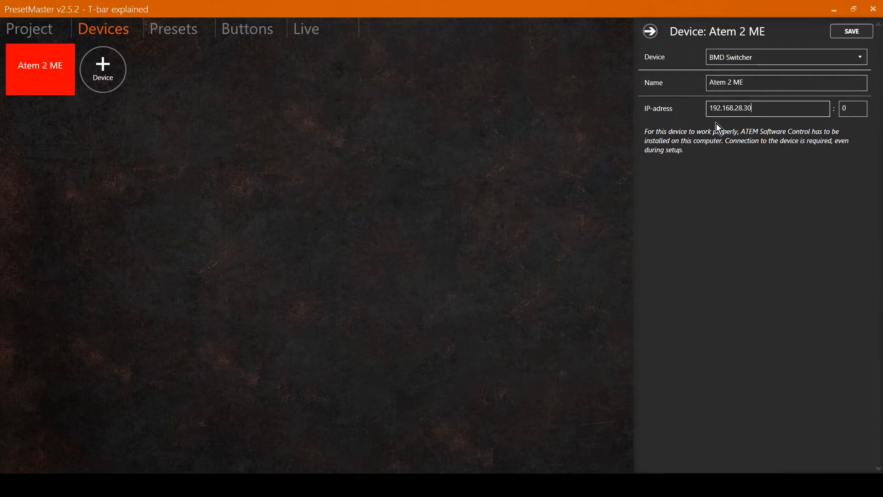
left_click(846, 32)
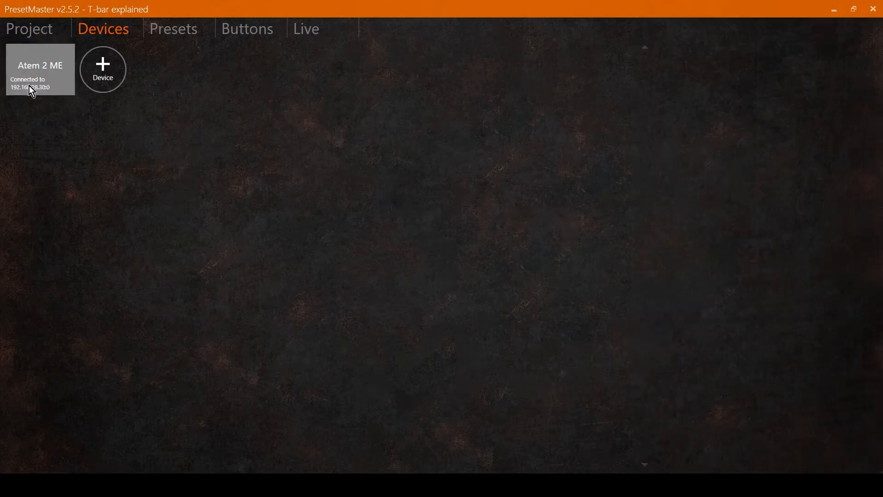
Step: Select the Atem 2 ME device for presets and create a new preset with input Media Player 1
left_click(177, 35)
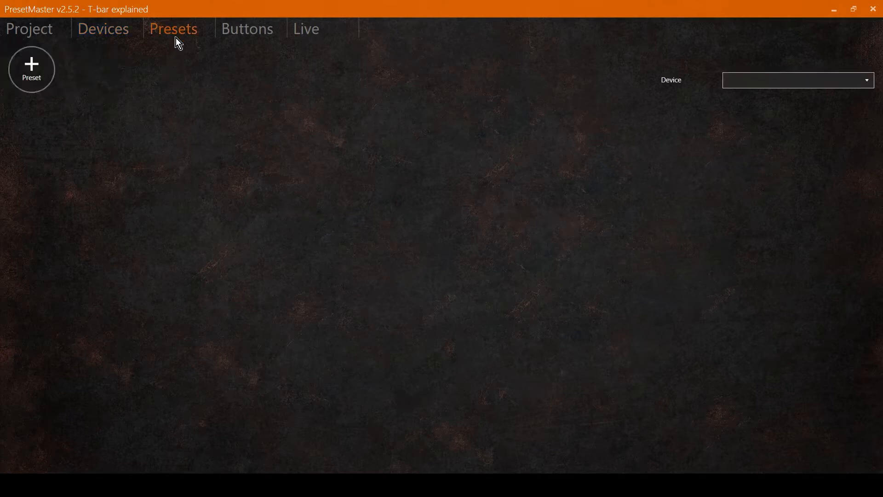
left_click(738, 80)
left_click(740, 96)
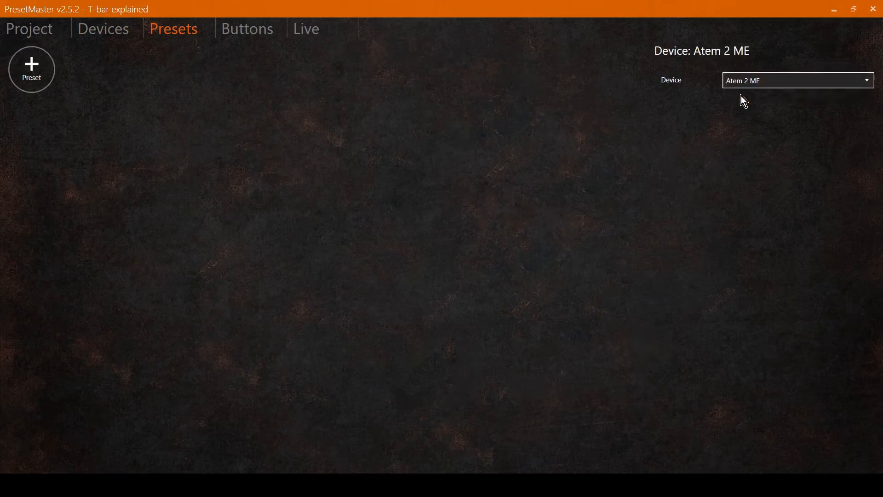
left_click(40, 67)
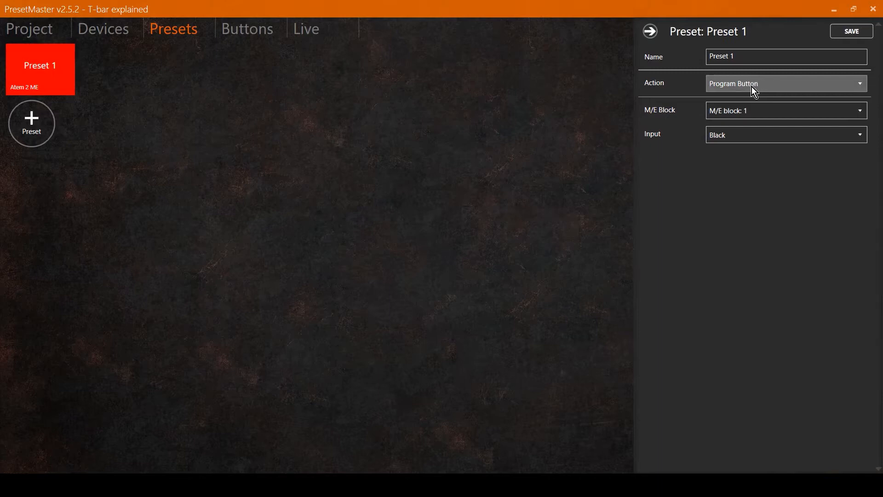
left_click(738, 134)
scroll(749, 278, "down", 3)
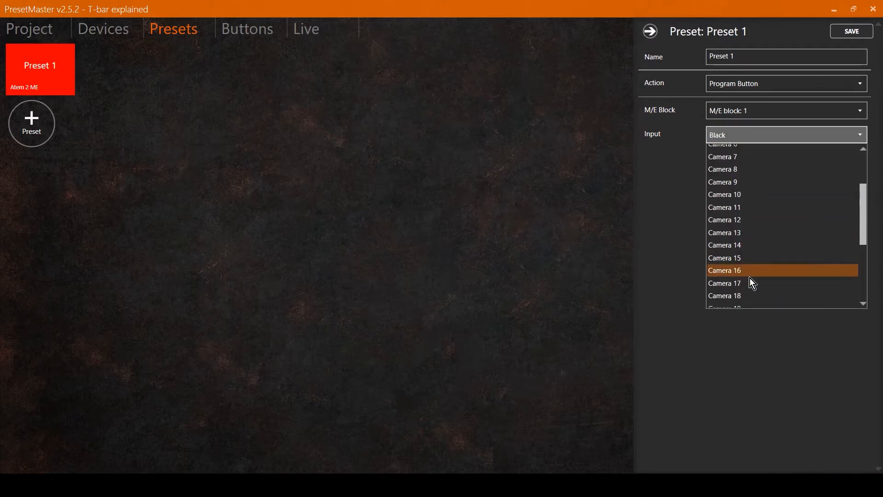
scroll(762, 272, "down", 1)
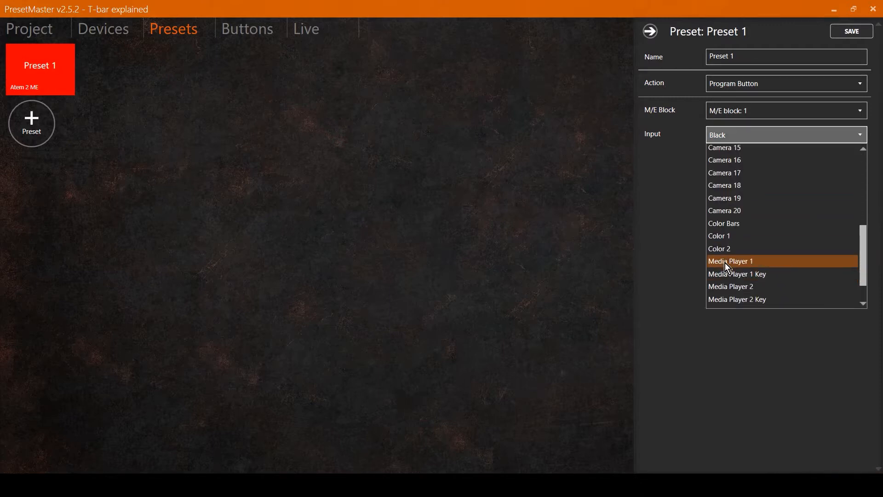
left_click(725, 262)
Step: Name the preset MP1 and save it
left_click_drag(736, 57, 691, 58)
type("MP1")
left_click(848, 32)
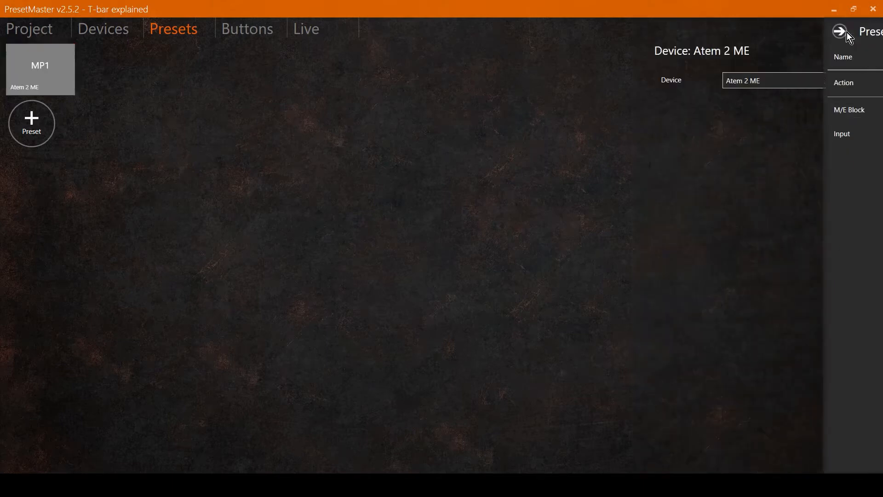
Step: Duplicate the MP1 preset and rename the copy MP2
right_click(53, 68)
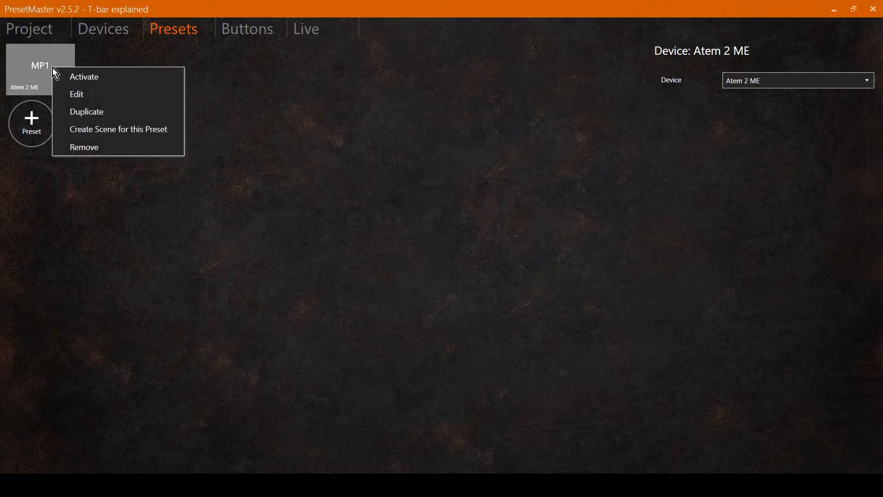
left_click(86, 112)
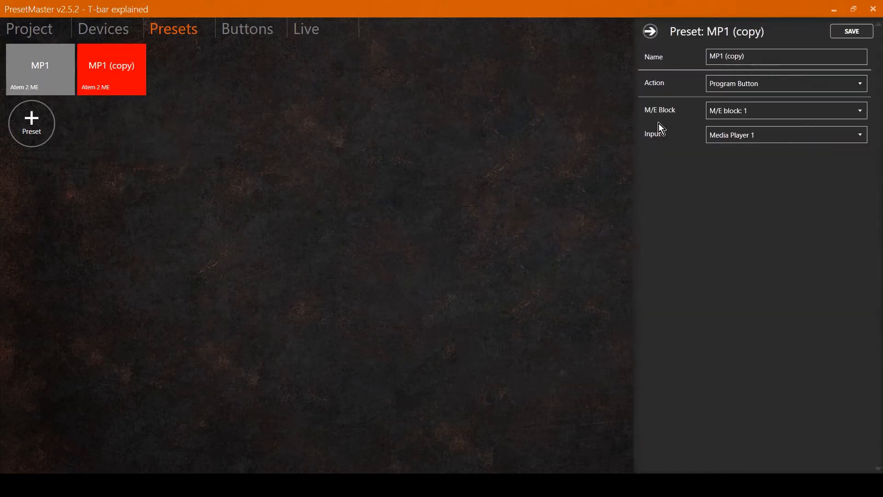
left_click_drag(721, 57, 755, 56)
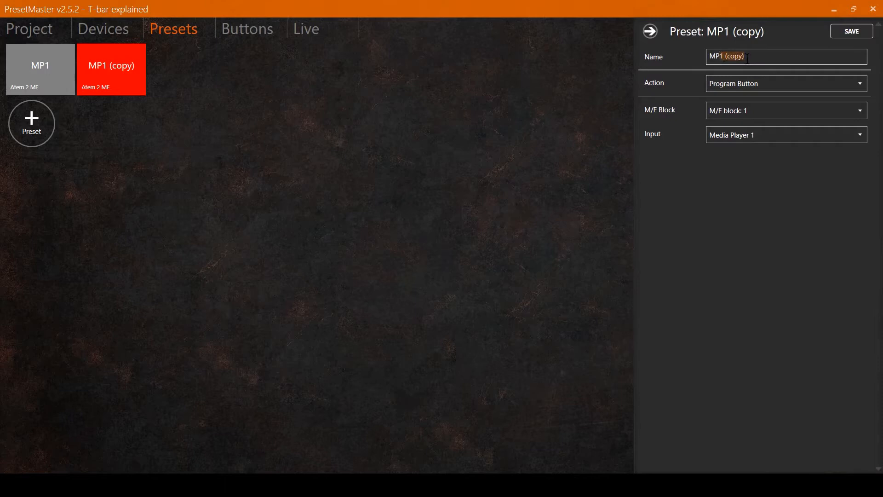
key("BackSpace")
key("BackSpace")
type("2")
Step: Set MP2's input to Media Player 2 and save the preset
left_click(741, 136)
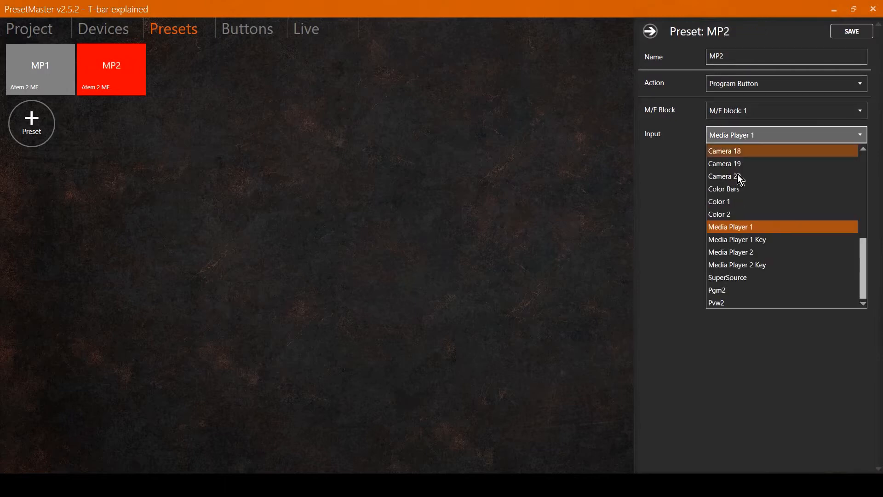
left_click(732, 254)
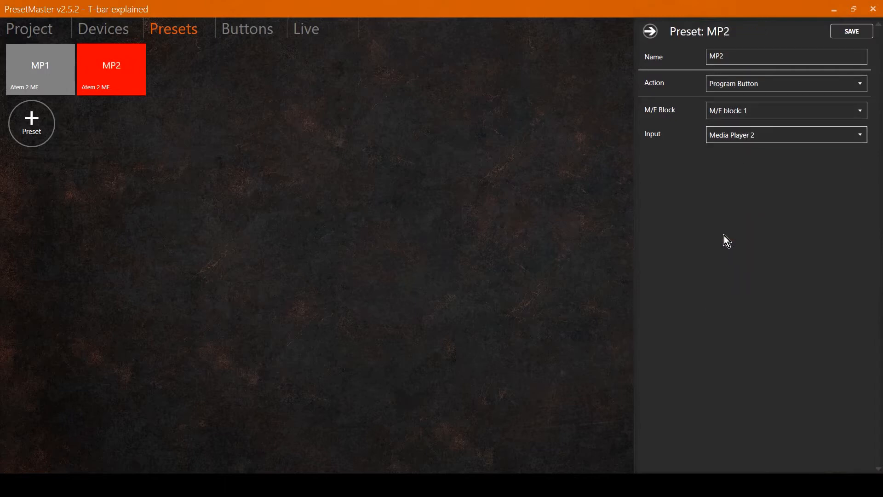
left_click(852, 32)
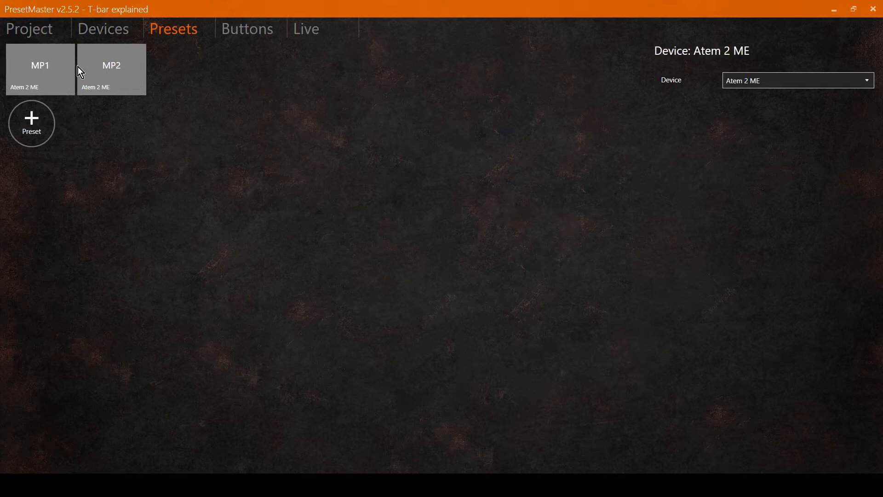
Step: Activate the Atem 2 ME device in the Live view and return to the presets
left_click(314, 35)
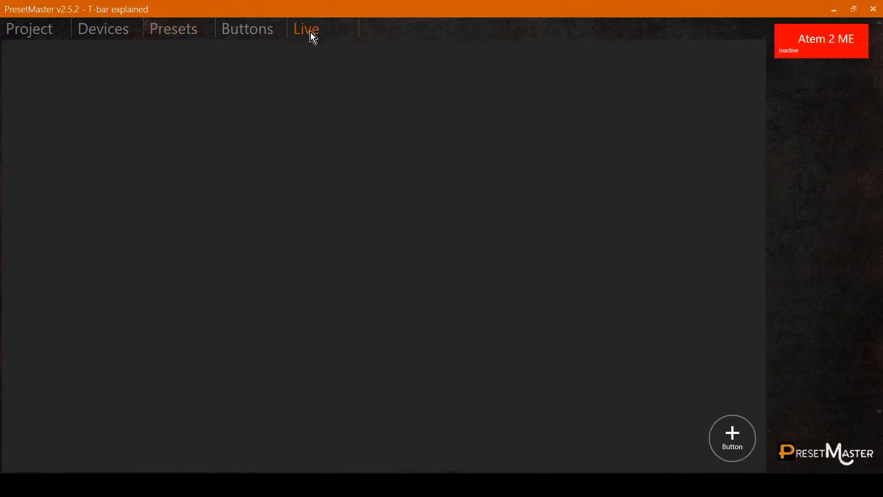
left_click(800, 49)
left_click(175, 29)
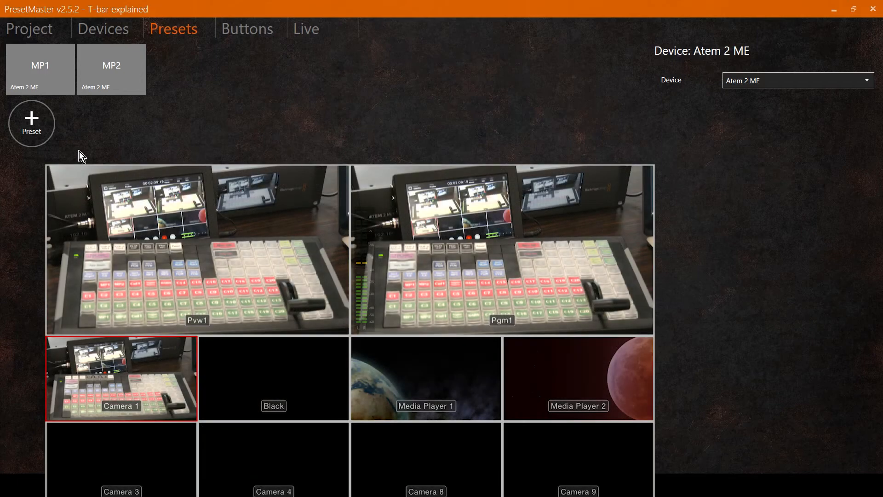
Step: Trigger the MP1 and MP2 presets alternately to switch the program output between the media players
left_click(43, 71)
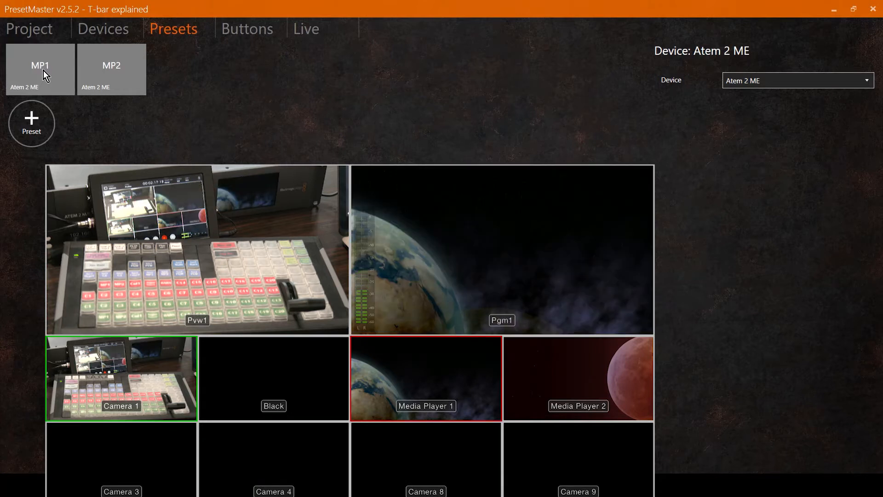
left_click(117, 75)
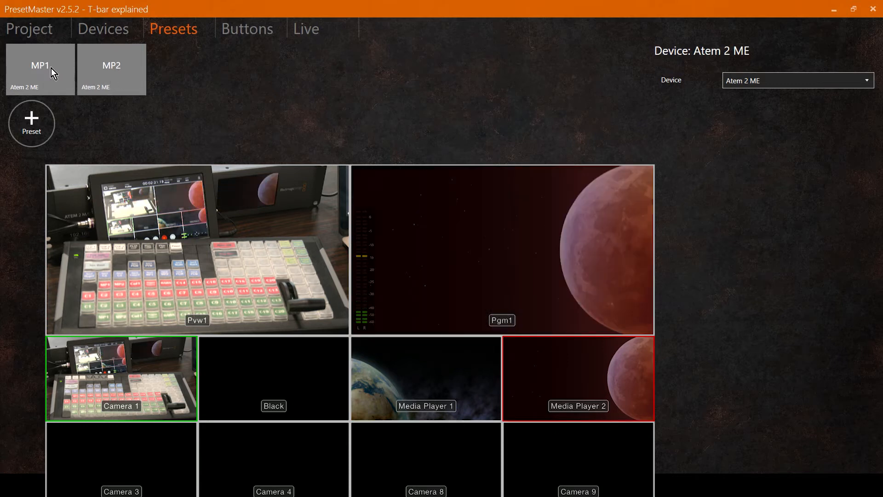
left_click(51, 68)
left_click(114, 76)
left_click(54, 72)
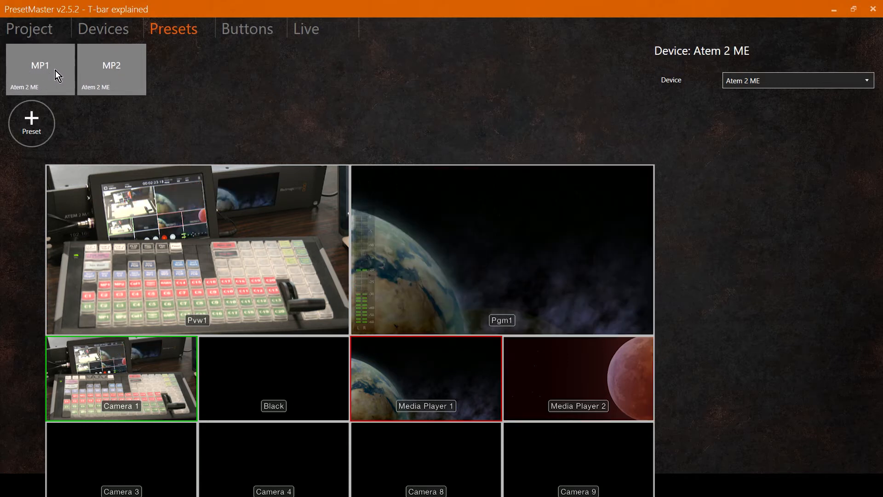
Step: Add a new preset with action Preview Button and input Media Player 1
left_click(33, 120)
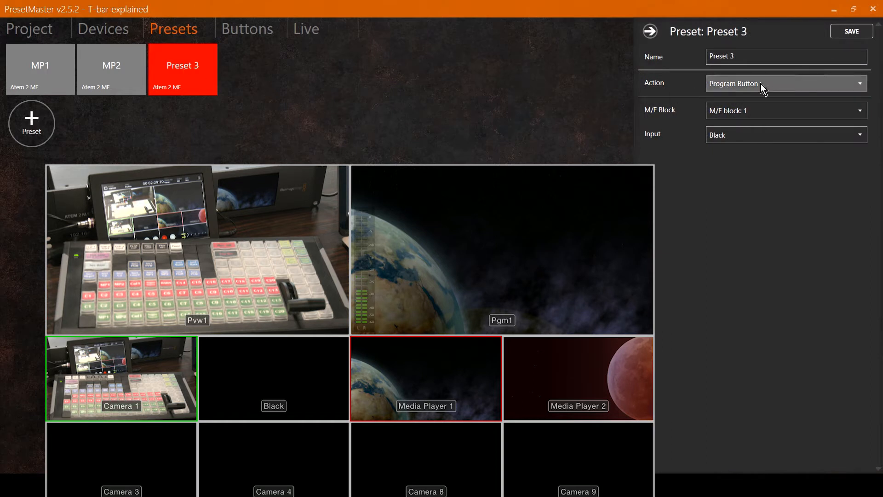
left_click(734, 86)
left_click(725, 112)
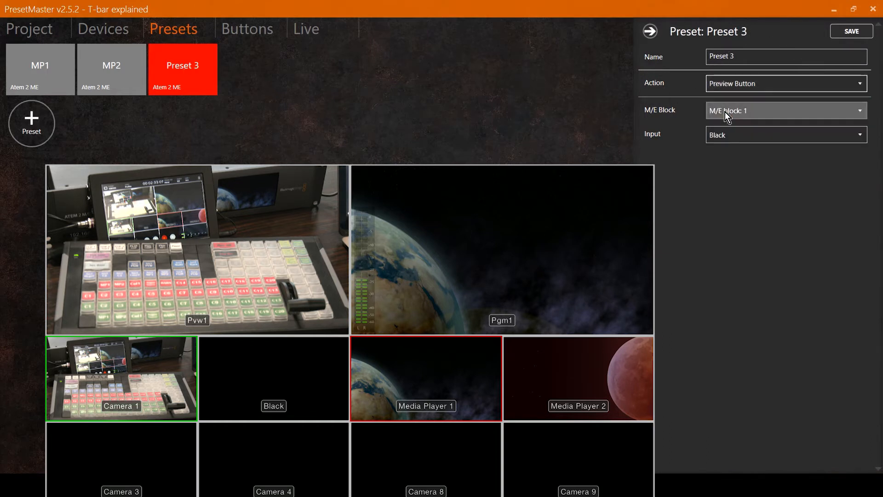
left_click(726, 136)
scroll(728, 239, "down", 5)
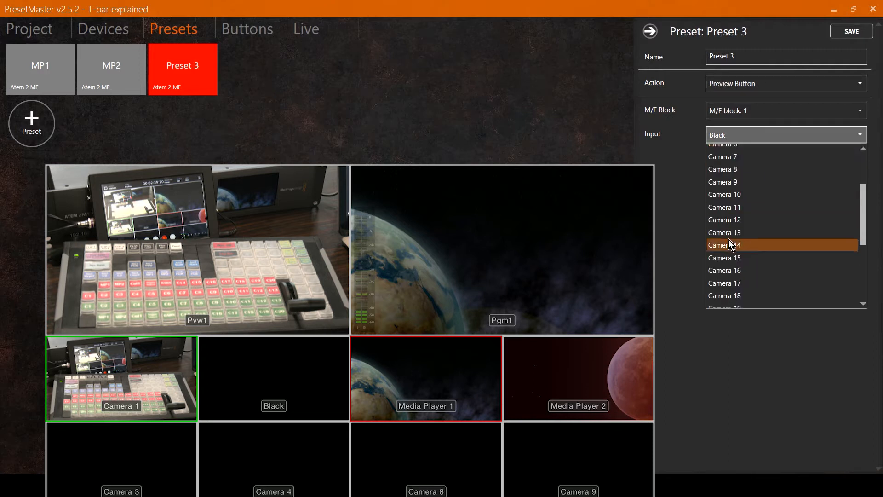
left_click(727, 261)
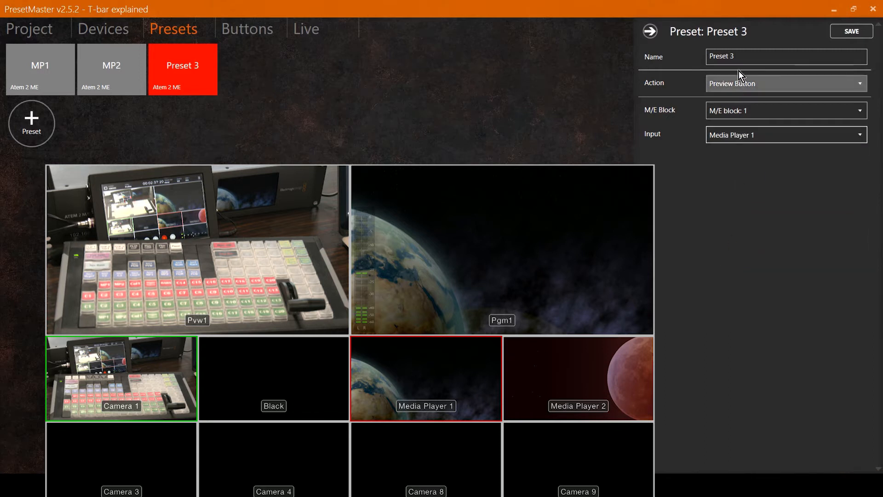
Step: Name the preset MP1p and save it
type("MP1")
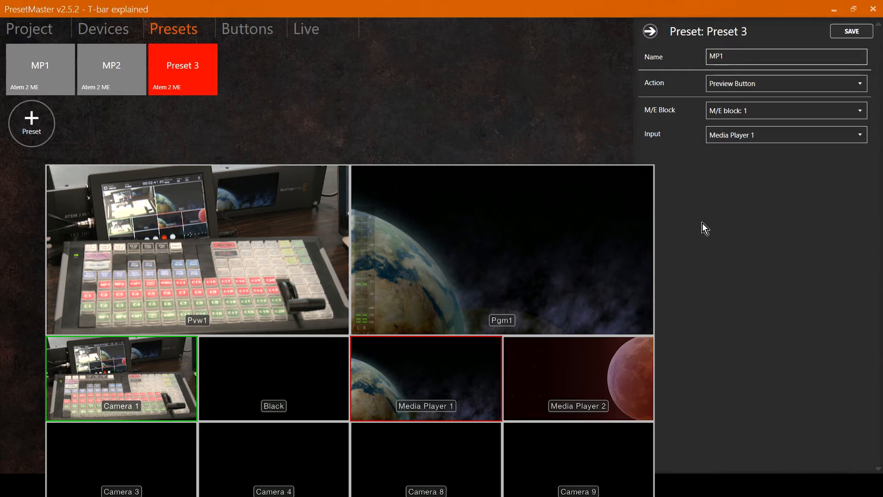
type("p")
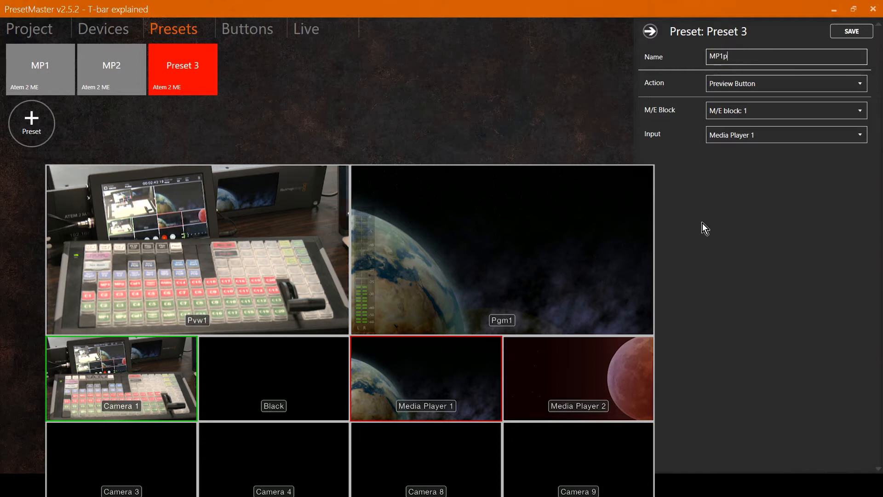
left_click(850, 32)
Step: Duplicate the MP1p preset, rename the copy MP2p, set its input to Media Player 2, and save it
right_click(191, 63)
left_click(119, 107)
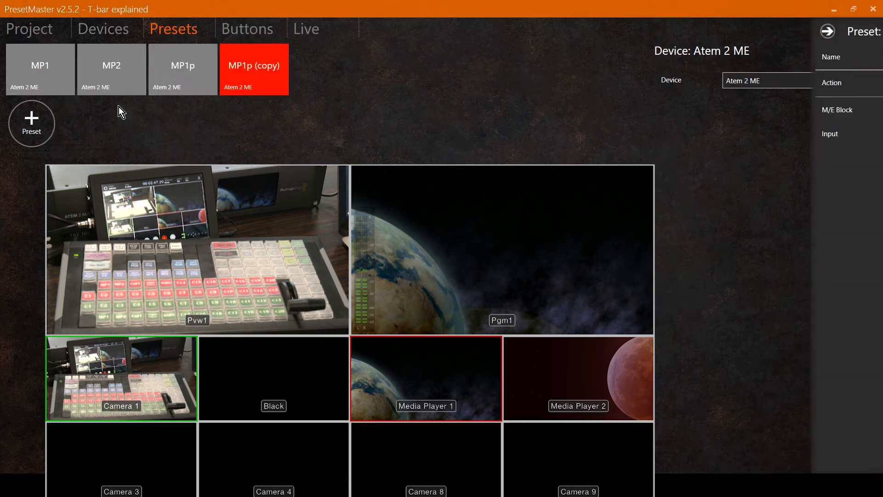
left_click(719, 55)
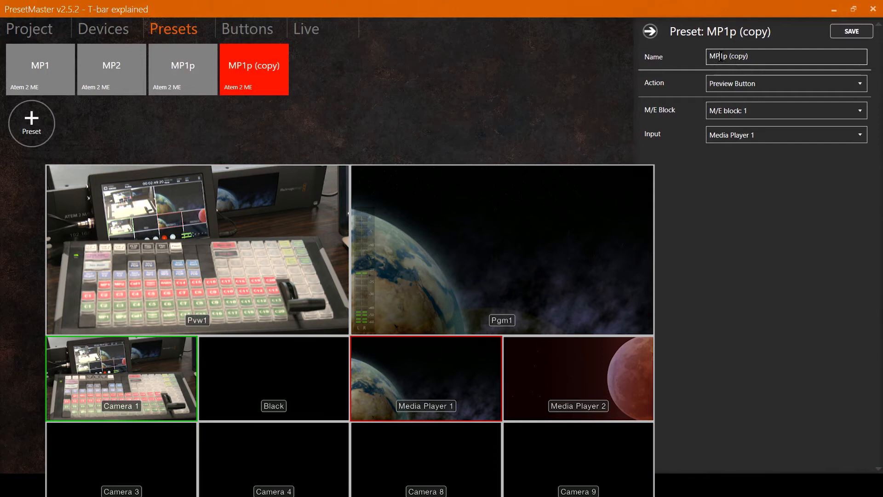
left_click_drag(720, 56, 751, 55)
type("2p")
left_click(738, 134)
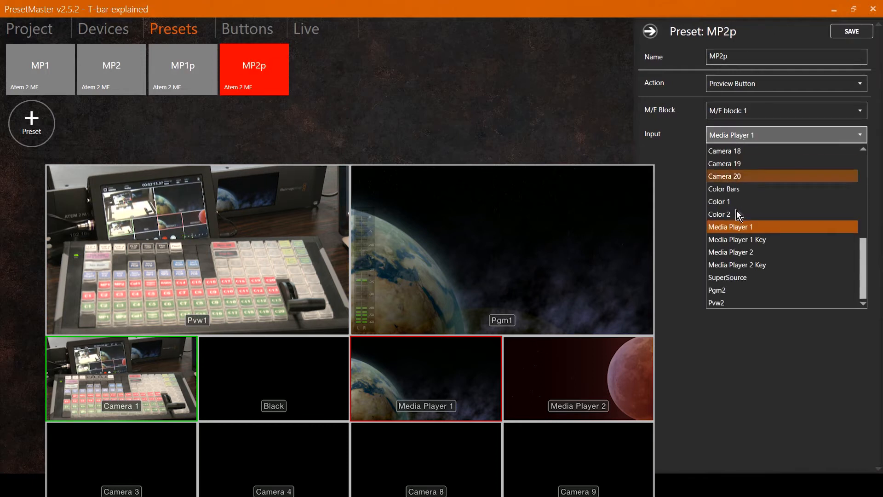
left_click(735, 252)
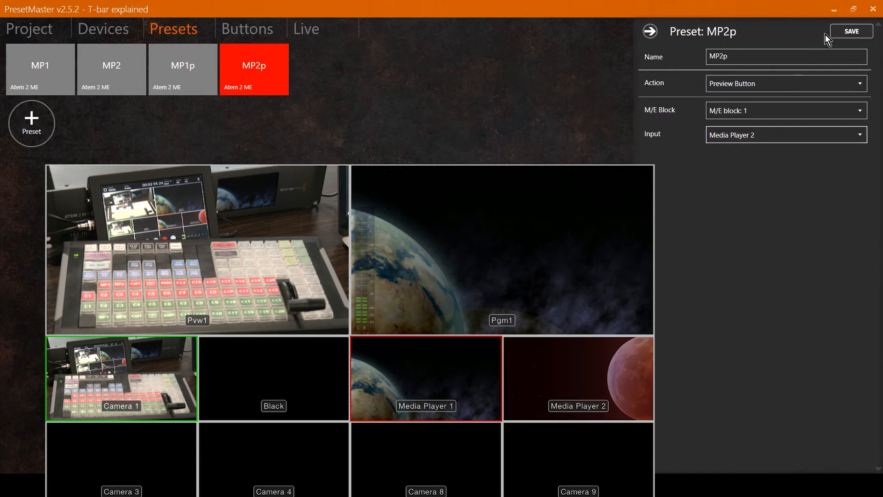
left_click(848, 31)
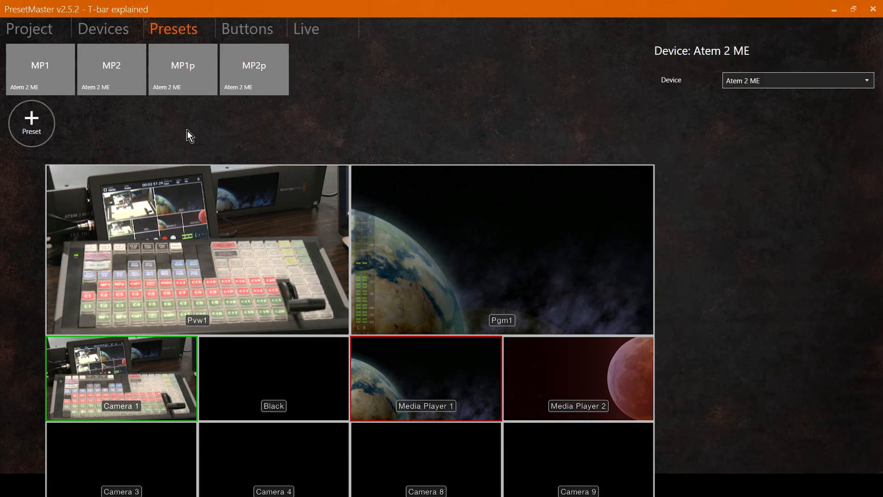
Step: Trigger the MP1p, MP2p and MP2 presets to switch the preview and program between the media players
left_click(189, 81)
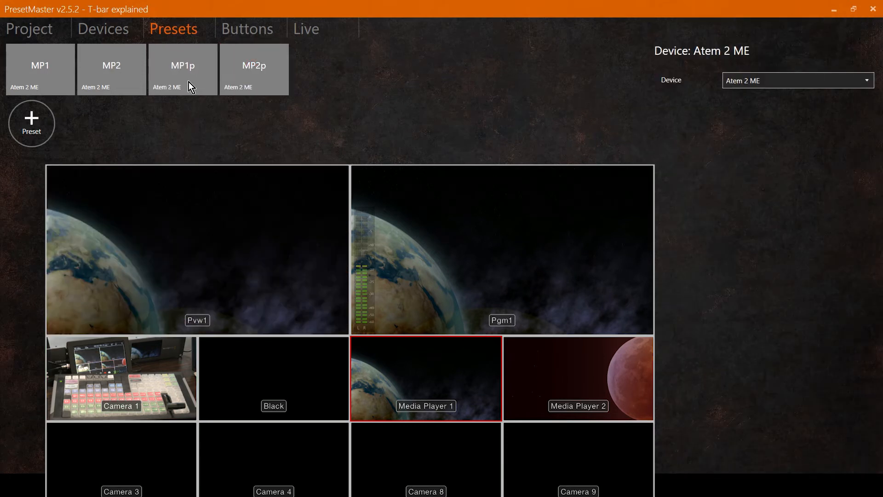
left_click(252, 73)
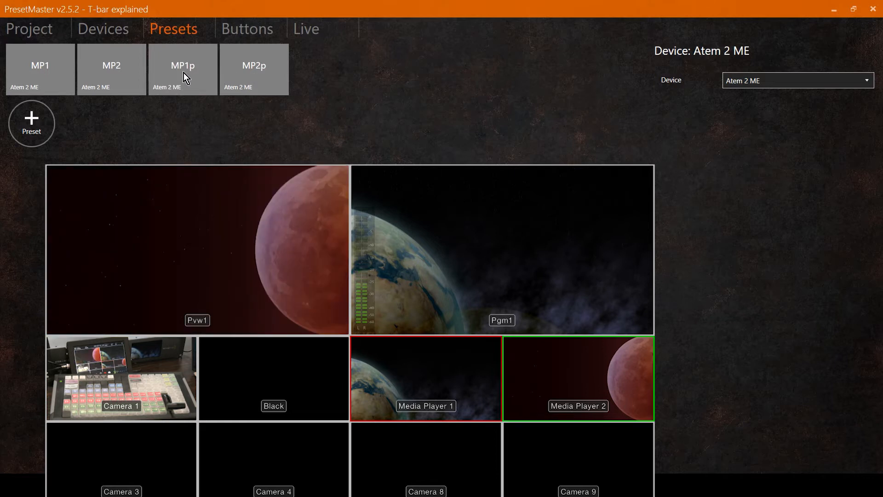
left_click(183, 73)
left_click(258, 74)
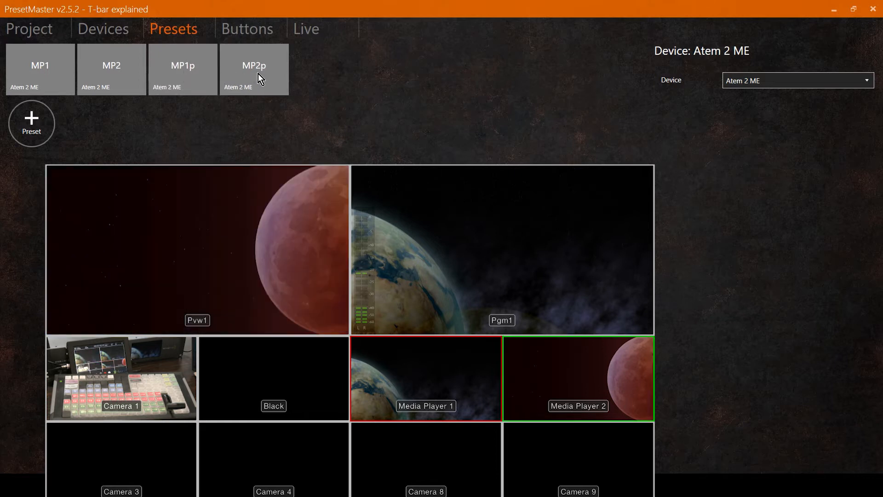
left_click(178, 70)
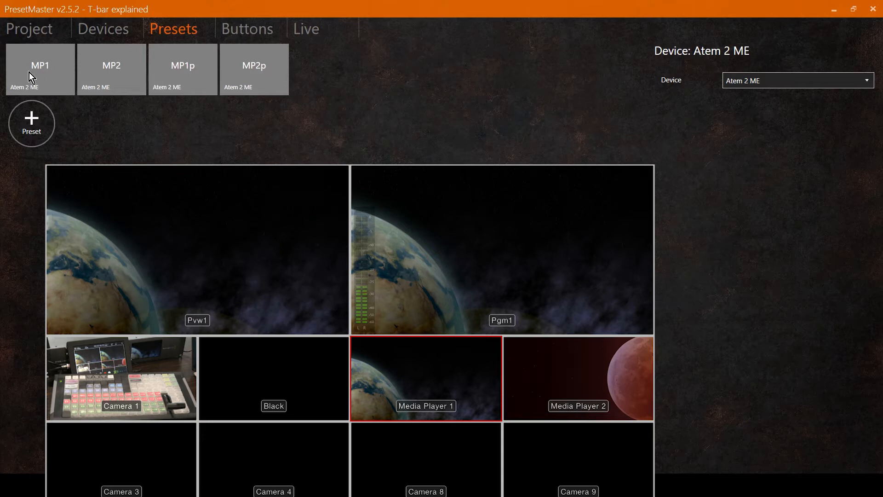
left_click(117, 63)
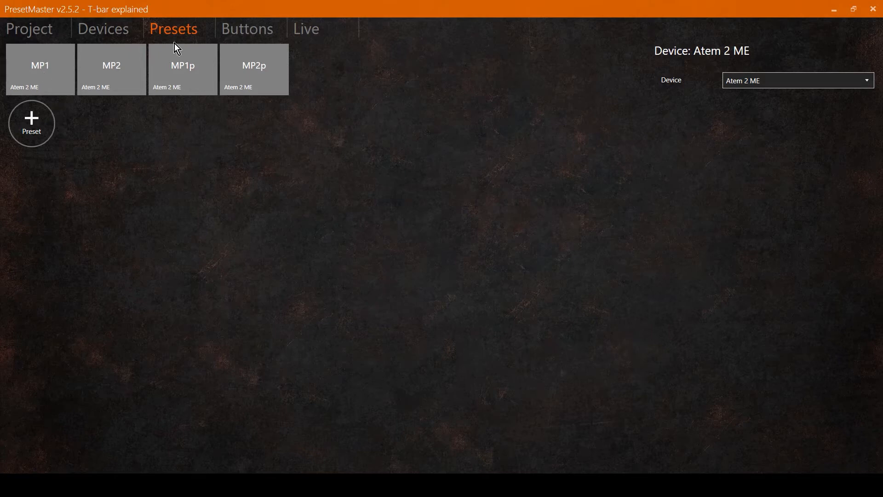
Step: Create a scene button for the MP1 preset
left_click(306, 30)
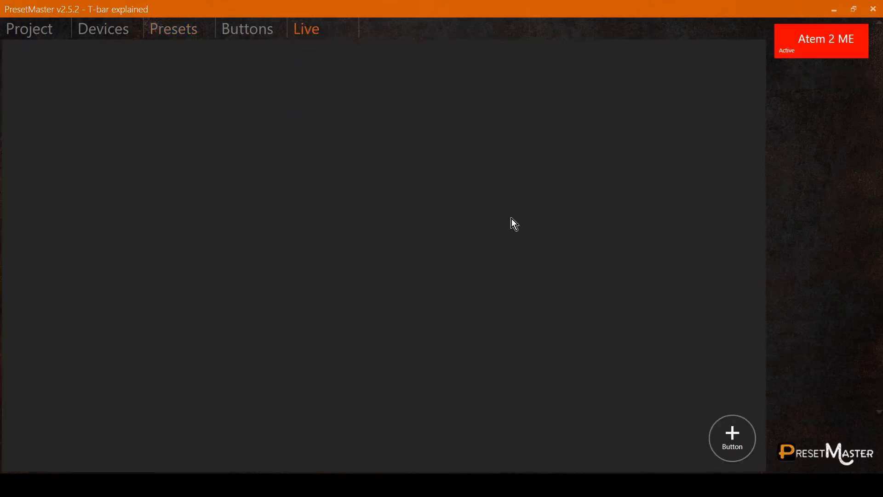
left_click(174, 30)
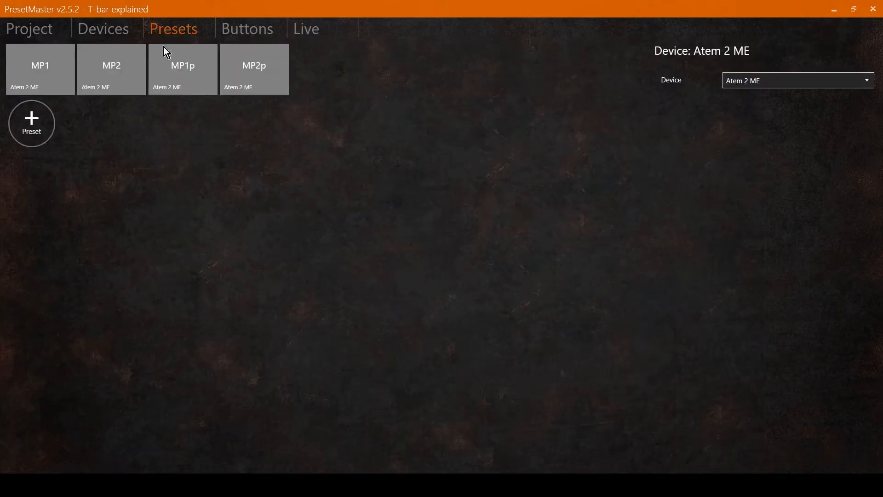
right_click(43, 70)
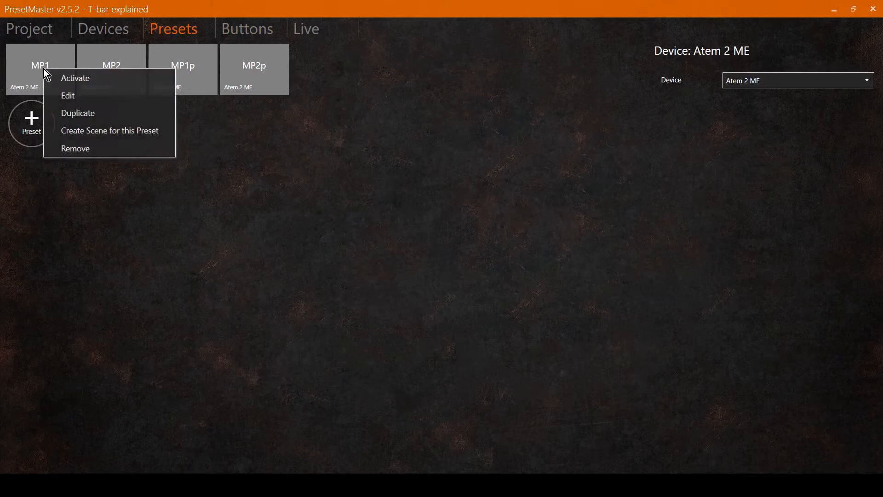
left_click(76, 131)
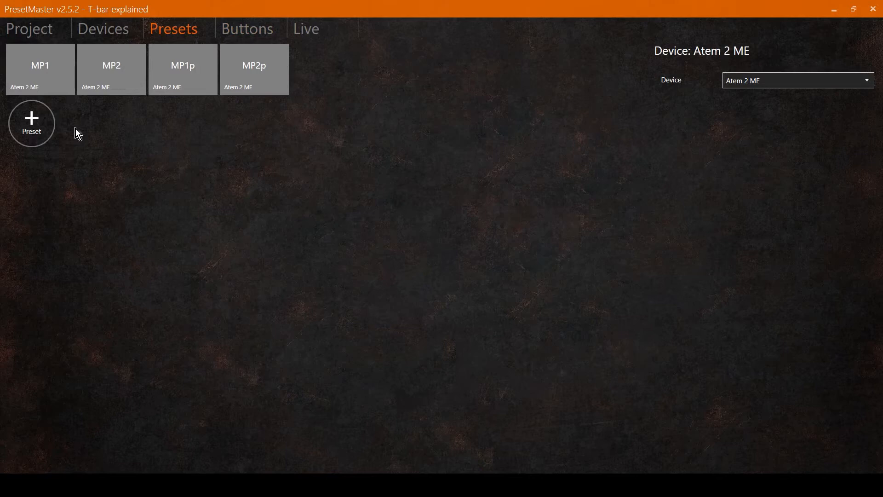
Step: Move the MP1 scene button in the Live view and resize it to about 105 by 104
left_click(307, 38)
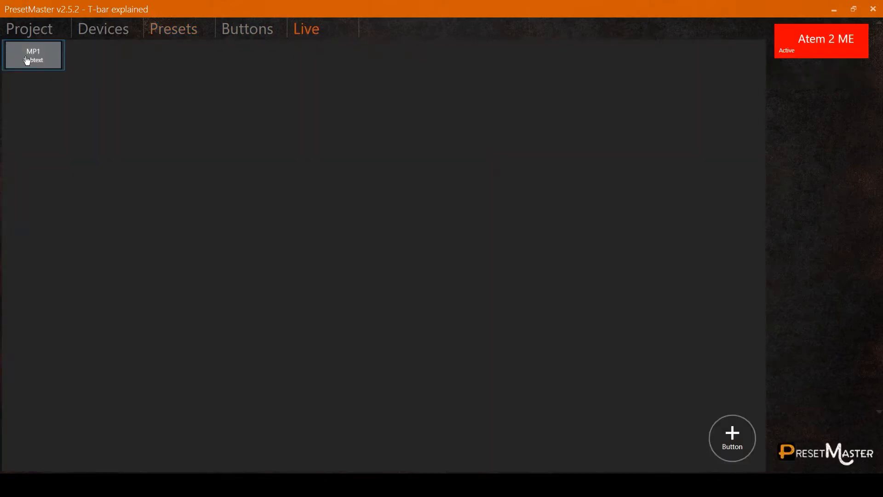
right_click(39, 57)
left_click(57, 66)
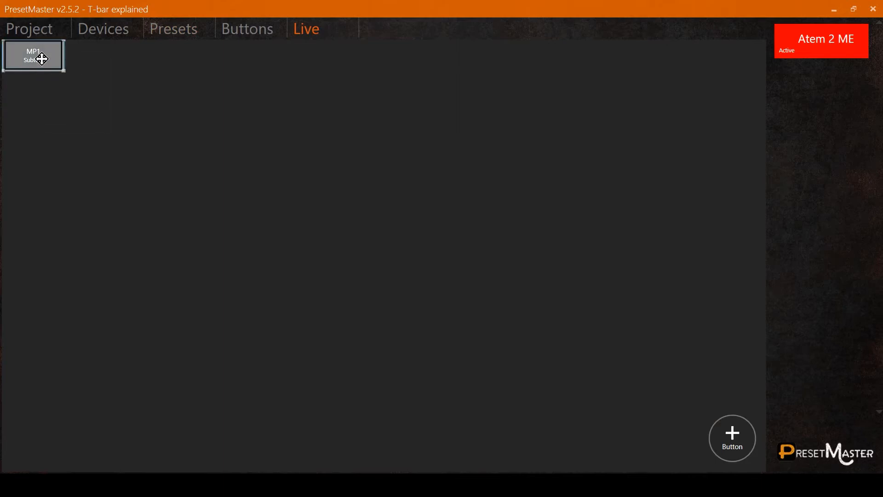
left_click(198, 189)
left_click_drag(224, 204, 225, 233)
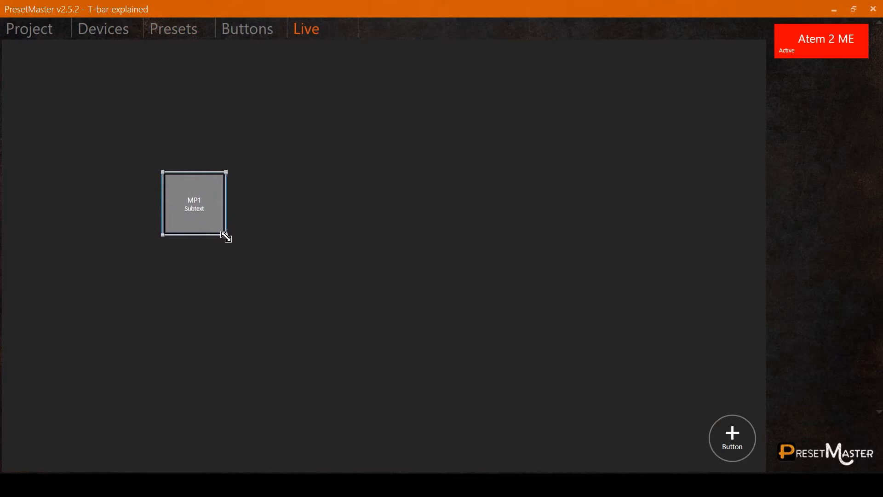
left_click(255, 205)
Step: Edit the MP1 button and turn off its subtext
right_click(200, 206)
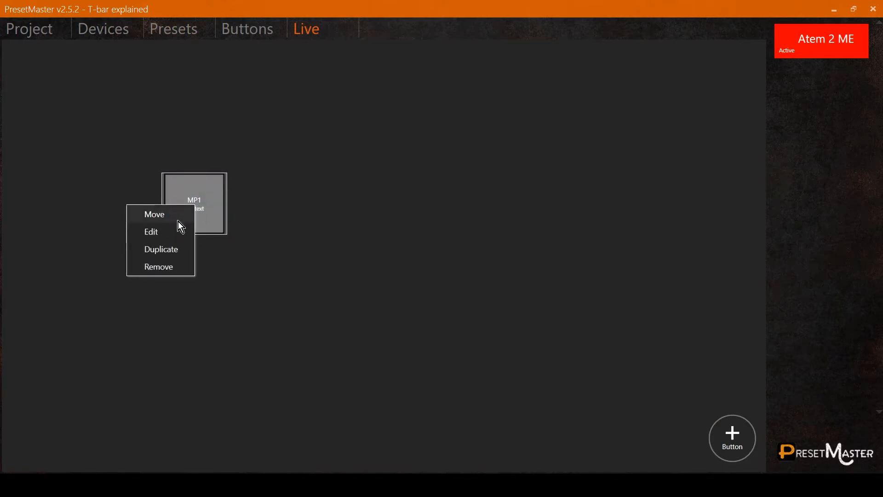
left_click(172, 233)
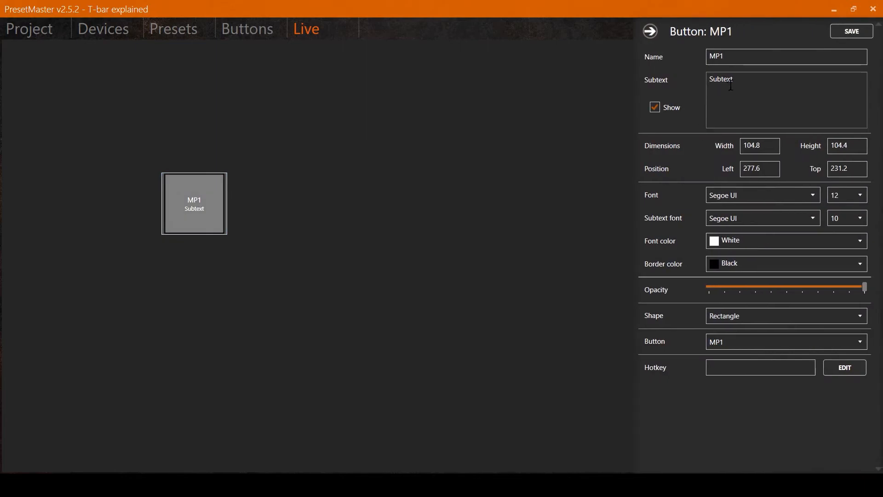
left_click(654, 108)
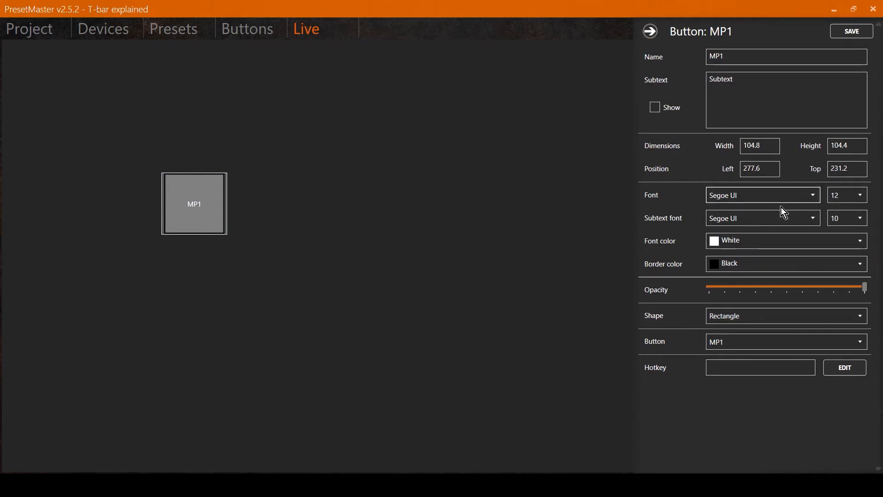
Step: Set the MP1 button's font to Segoe UI Black at size 24 and save it
left_click(812, 196)
left_click(736, 236)
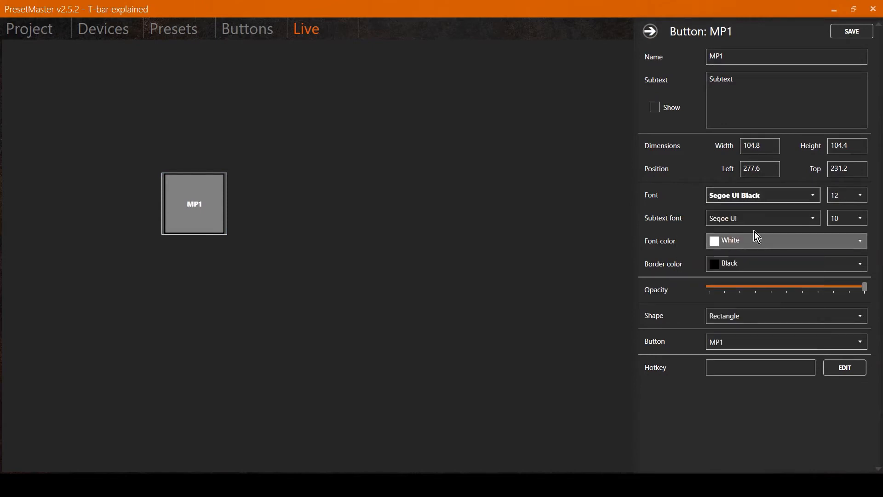
left_click(860, 196)
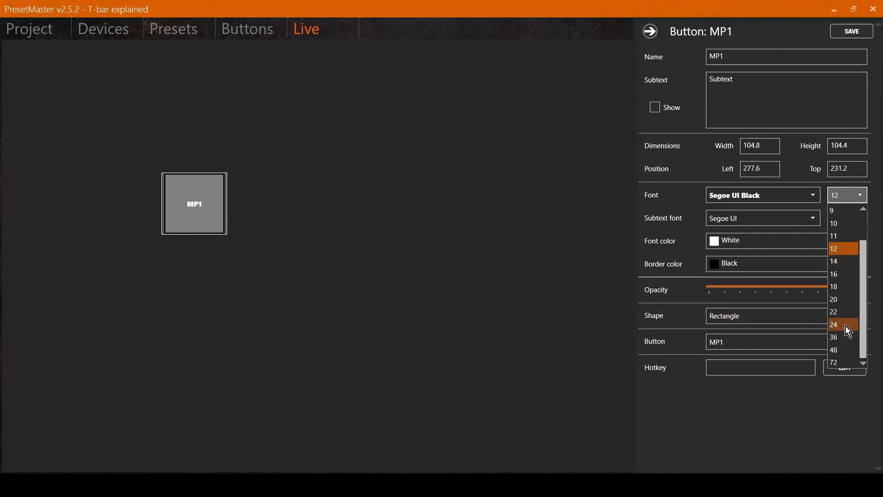
left_click(846, 325)
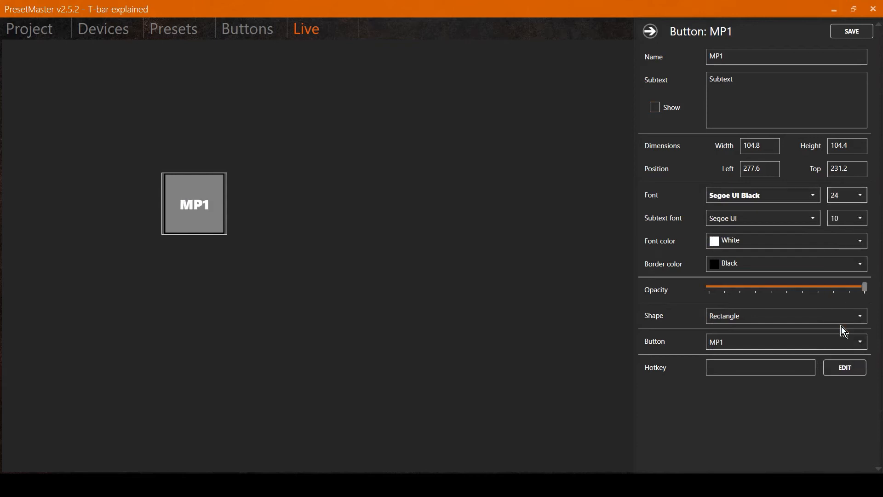
left_click(852, 32)
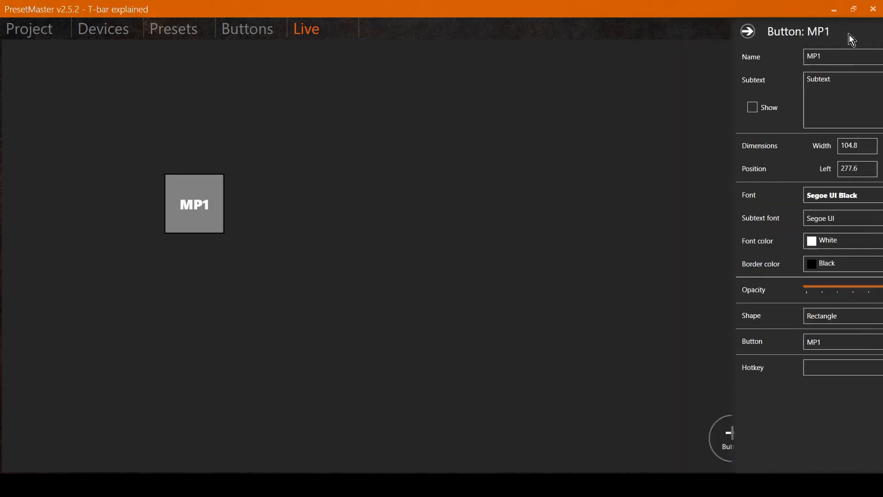
Step: Set the MP1 button's colour to Red and save it
left_click(218, 213)
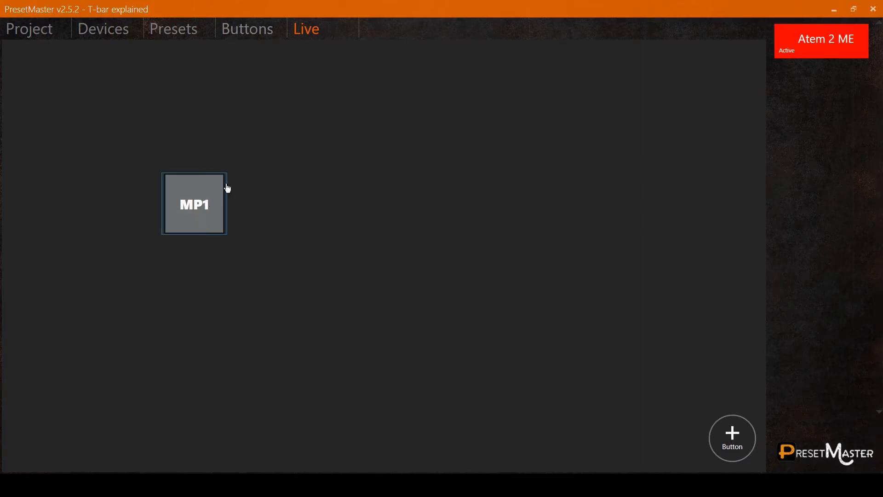
left_click(242, 32)
right_click(50, 71)
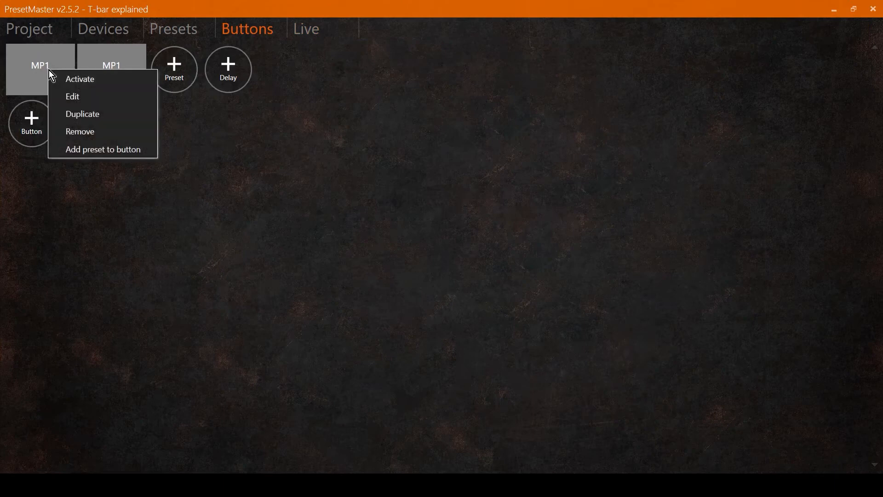
left_click(65, 96)
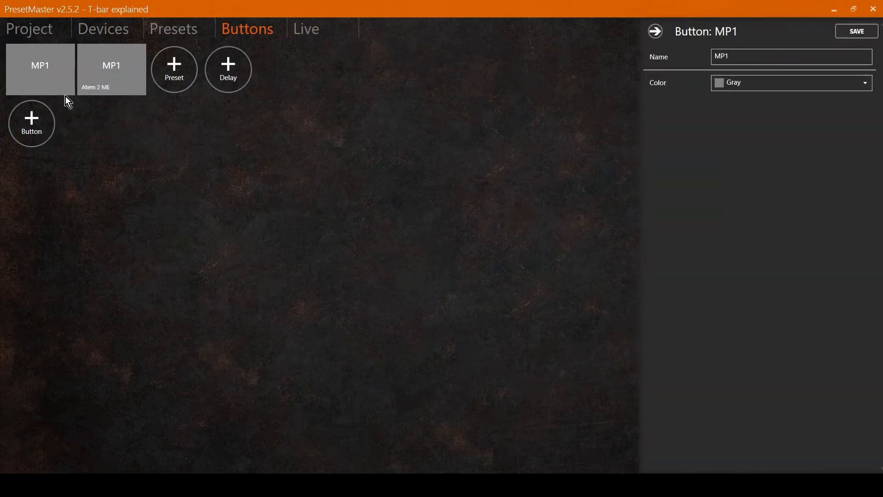
left_click(766, 83)
scroll(769, 198, "down", 5)
scroll(763, 204, "down", 11)
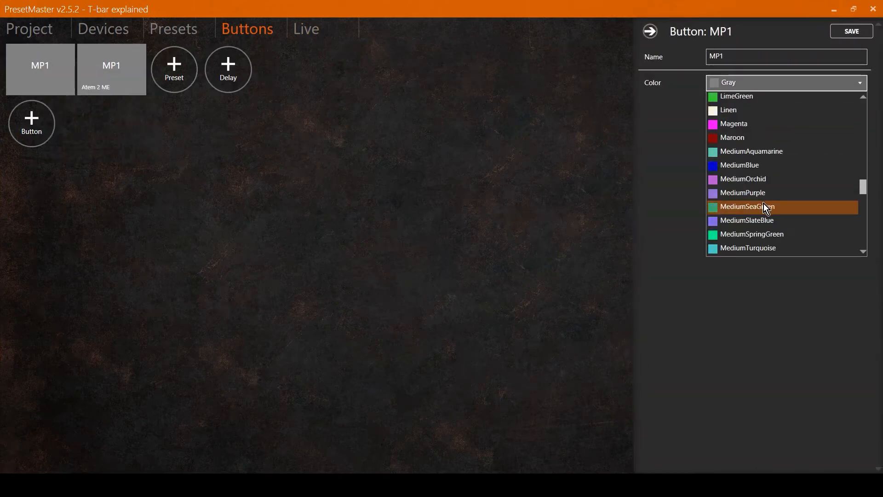
scroll(730, 221, "down", 2)
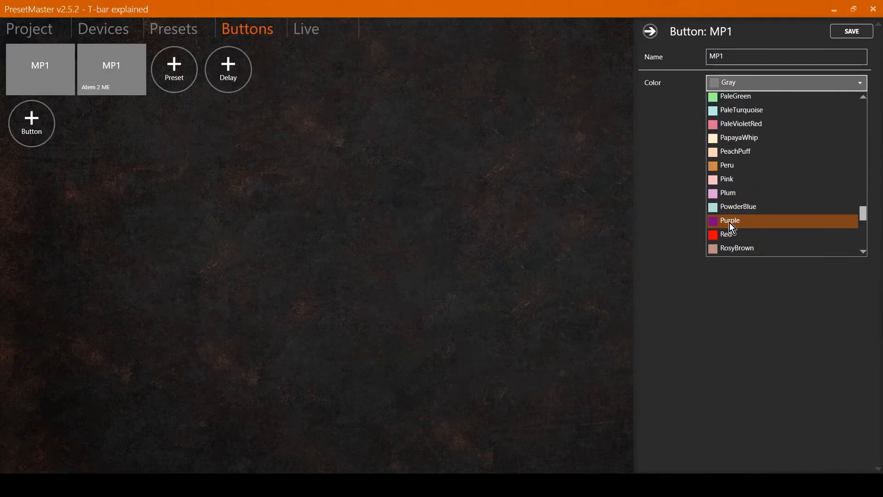
left_click(733, 235)
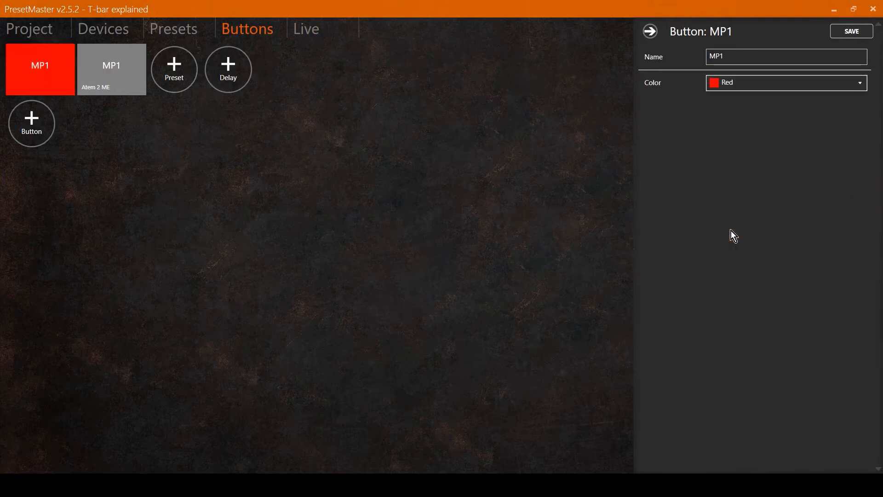
left_click(850, 32)
Step: Create a scene button for the MP2 preset
left_click(307, 29)
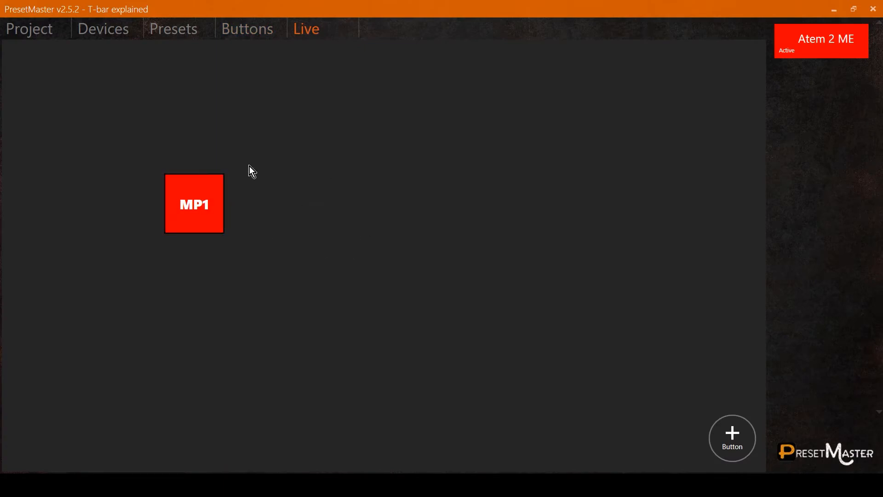
left_click(173, 33)
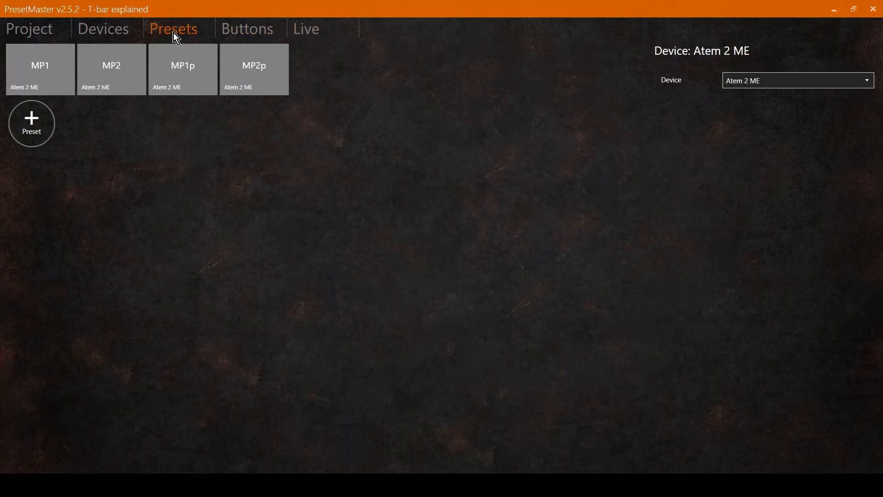
right_click(114, 68)
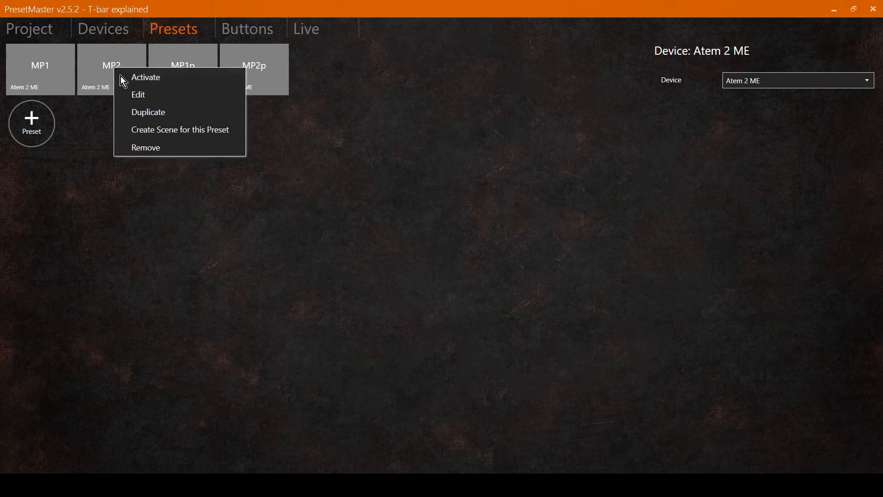
left_click(148, 128)
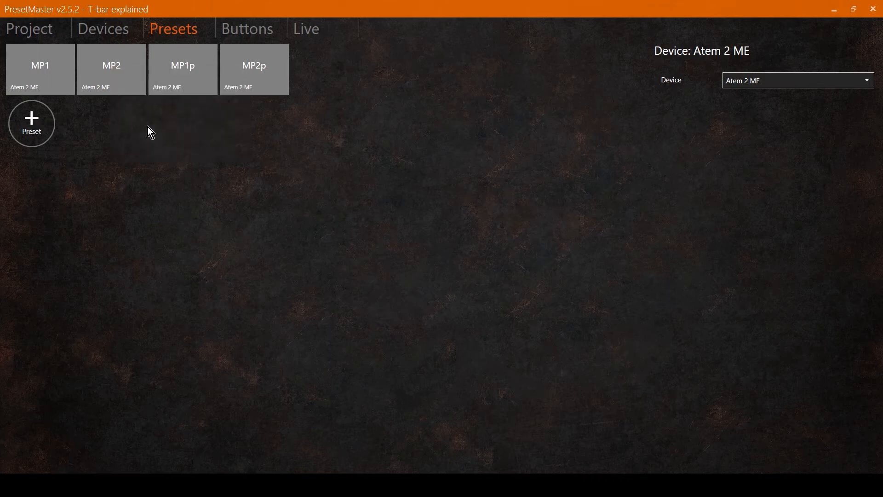
left_click(240, 30)
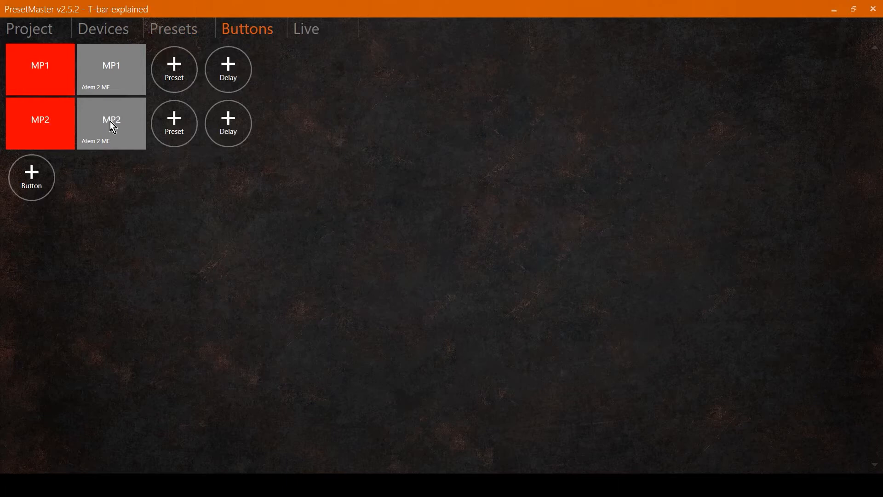
Step: Move the MP2 scene button in the Live view to sit beside the MP1 button
left_click(309, 30)
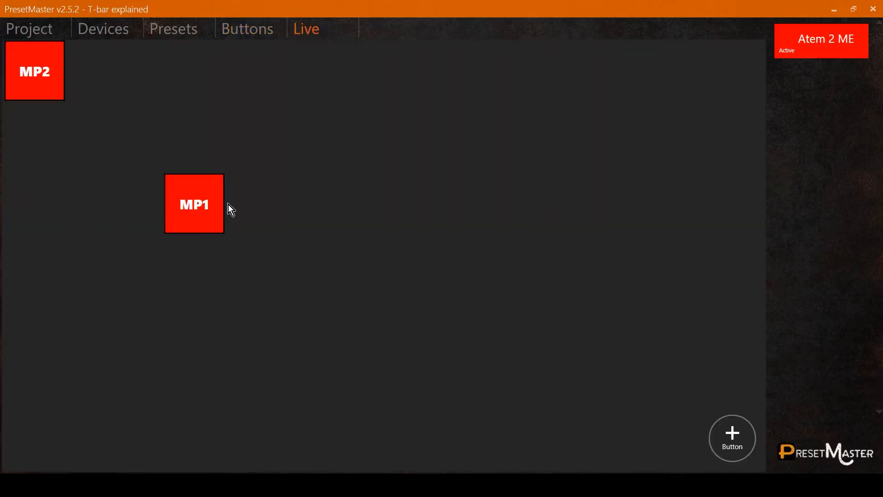
right_click(40, 76)
left_click(57, 84)
left_click_drag(43, 81, 271, 217)
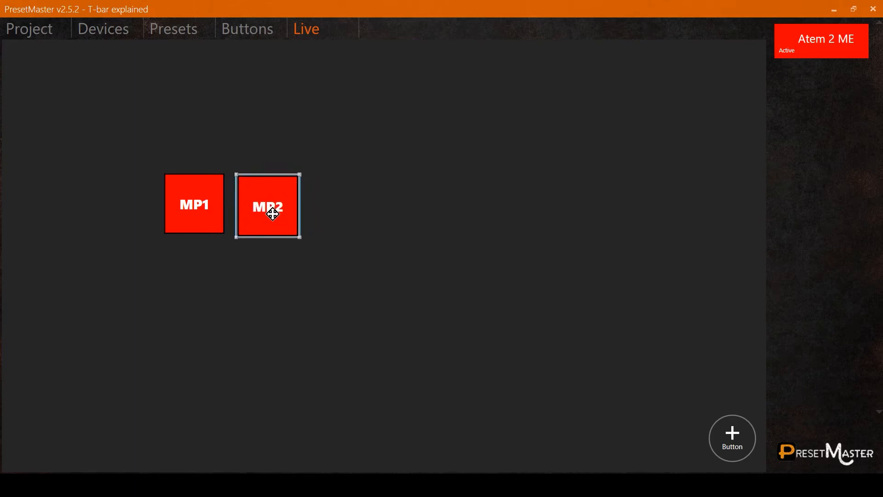
left_click(377, 213)
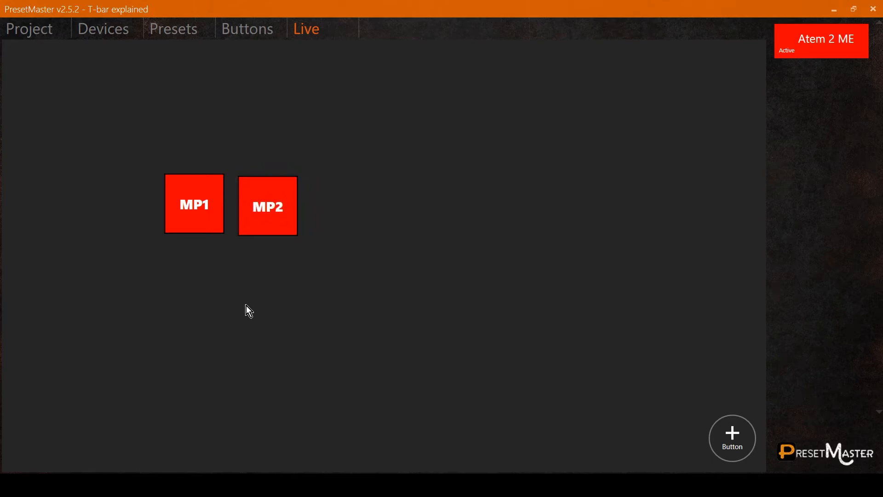
Step: Trigger the MP1 and MP2 scene buttons alternately to test switching between the media players
left_click(190, 214)
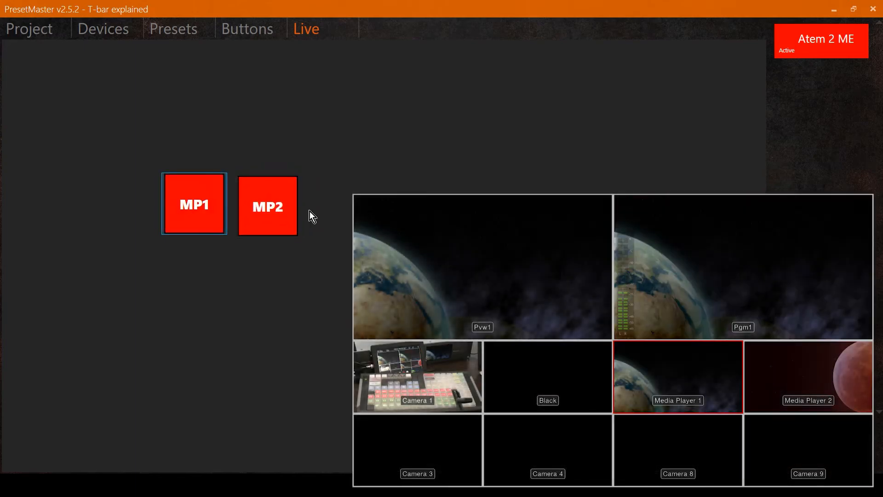
left_click(278, 211)
left_click(179, 209)
left_click(280, 214)
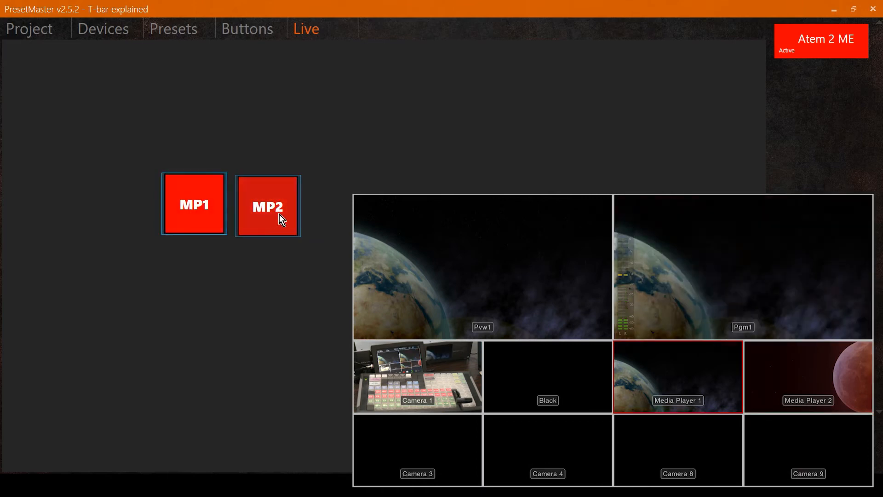
left_click(186, 209)
left_click(256, 211)
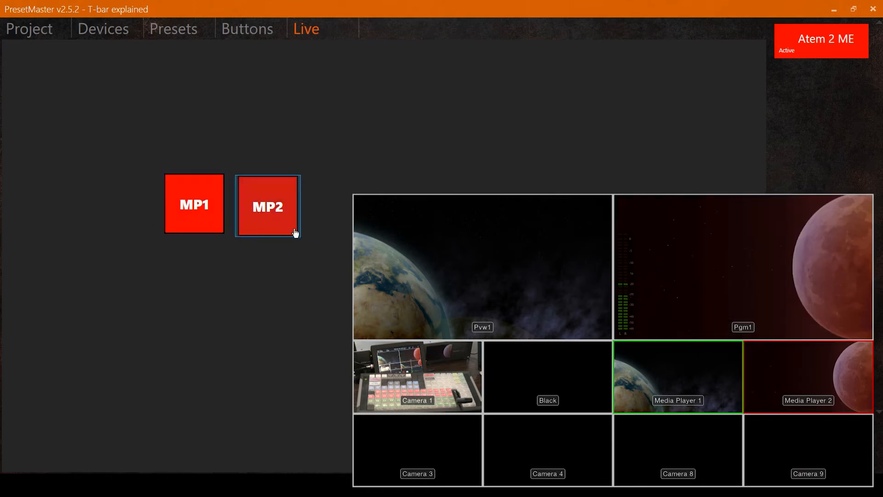
Step: Nudge the MP2 button slightly to line it up with the MP1 button
right_click(268, 206)
left_click(244, 214)
left_click_drag(265, 206, 264, 207)
left_click(433, 105)
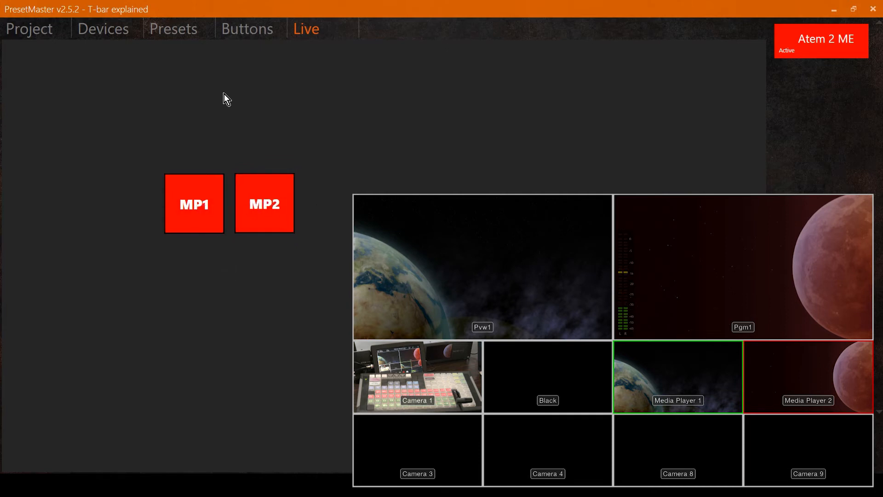
Step: Create a scene button for the MP1p preset and view it in the Live view
left_click(171, 28)
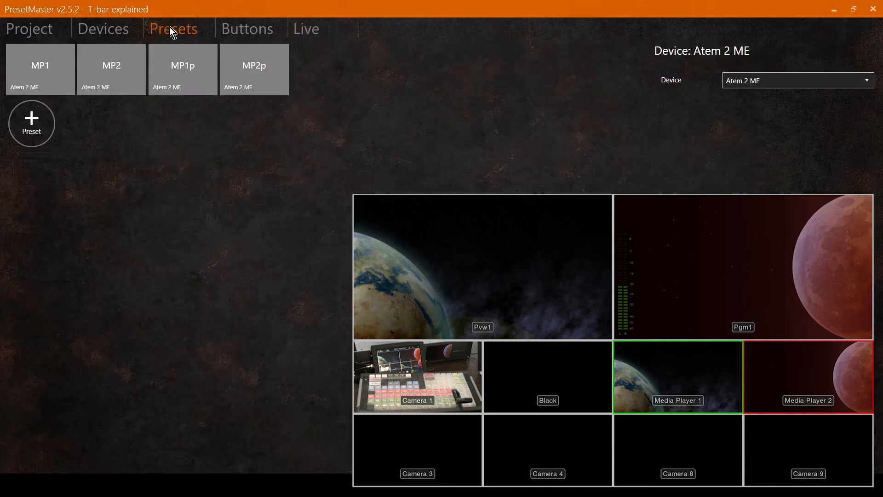
right_click(191, 67)
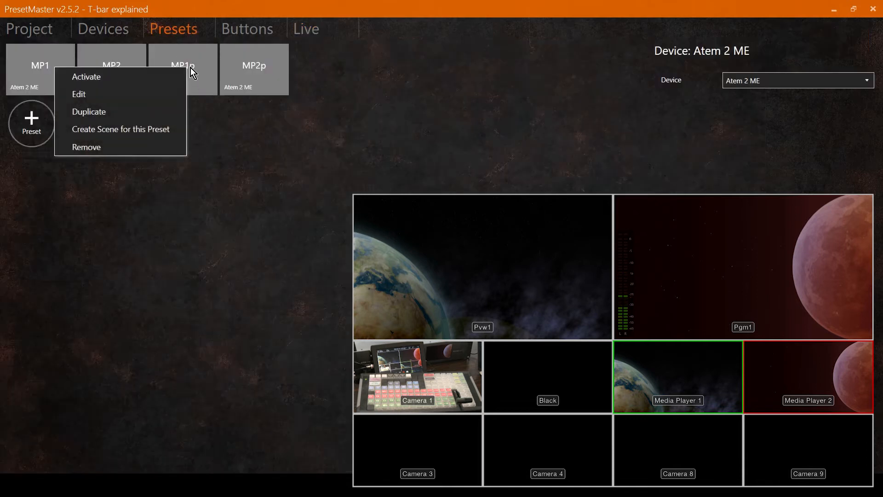
left_click(128, 129)
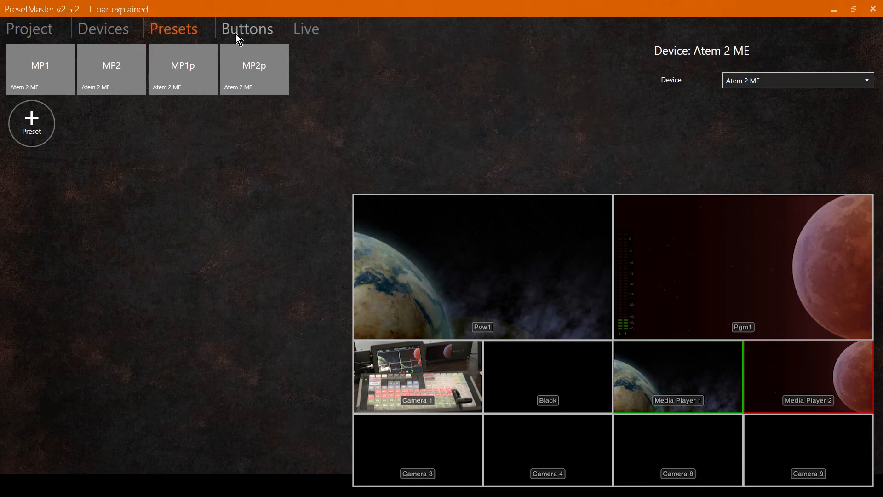
left_click(316, 32)
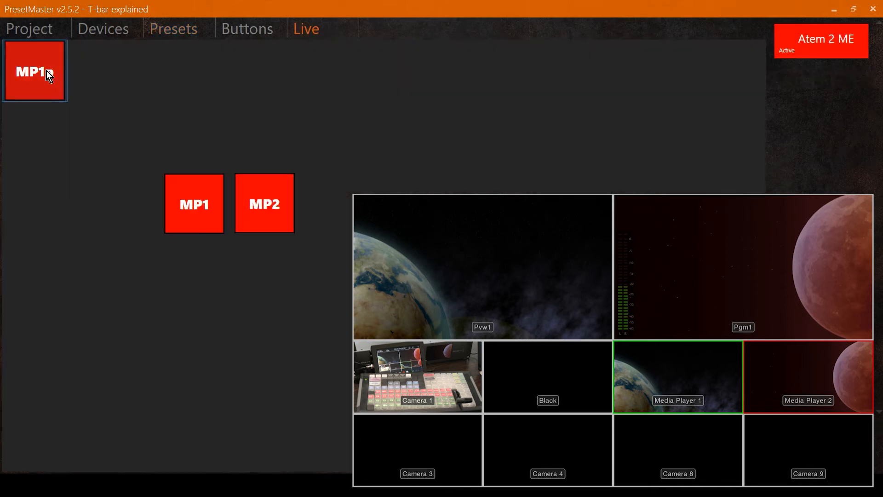
Step: Edit the MP1p button, set its colour to SeaGreen and save it
left_click(247, 32)
right_click(46, 180)
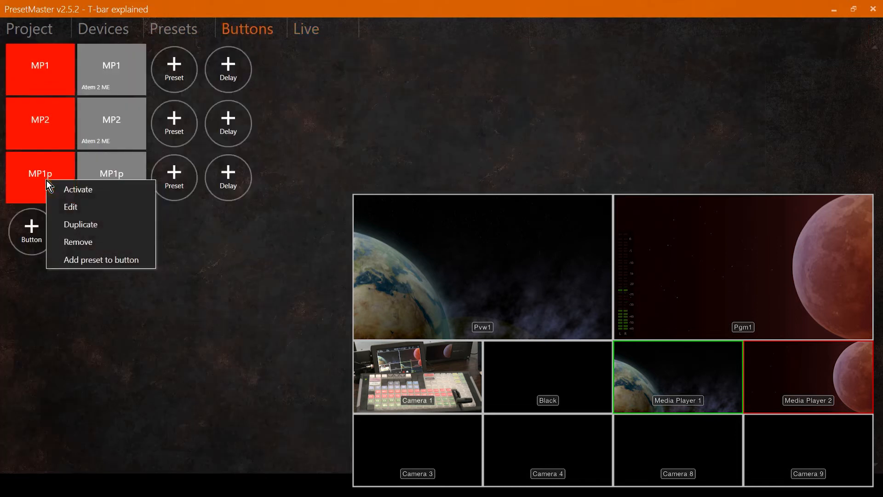
left_click(67, 208)
left_click(739, 82)
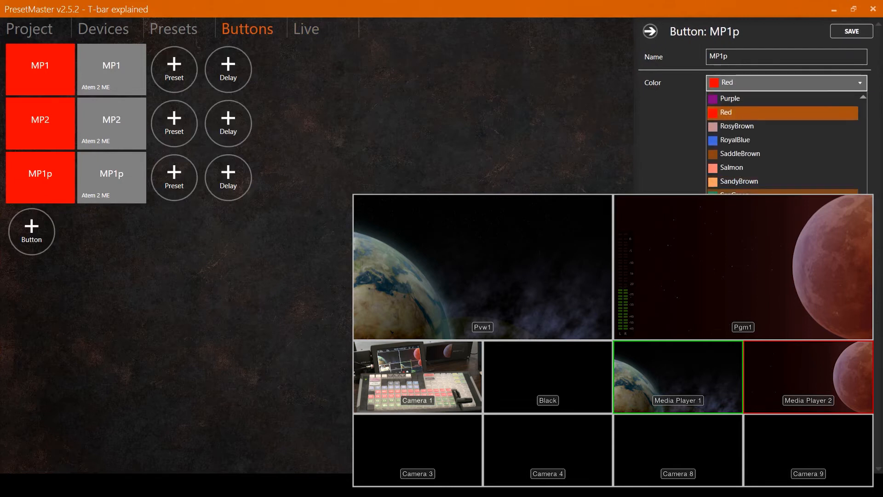
left_click(745, 195)
left_click(850, 31)
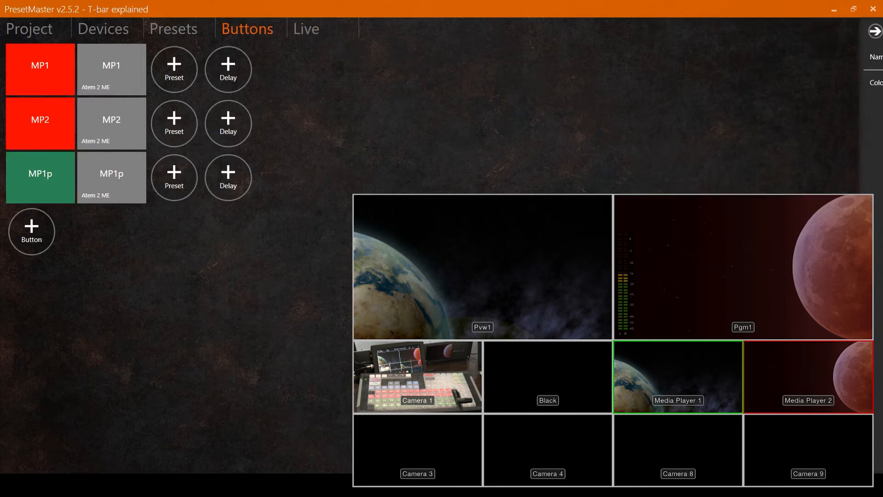
Step: Move the MP1p scene button in the Live view to sit below the MP1 button
left_click(307, 29)
right_click(47, 80)
left_click(62, 88)
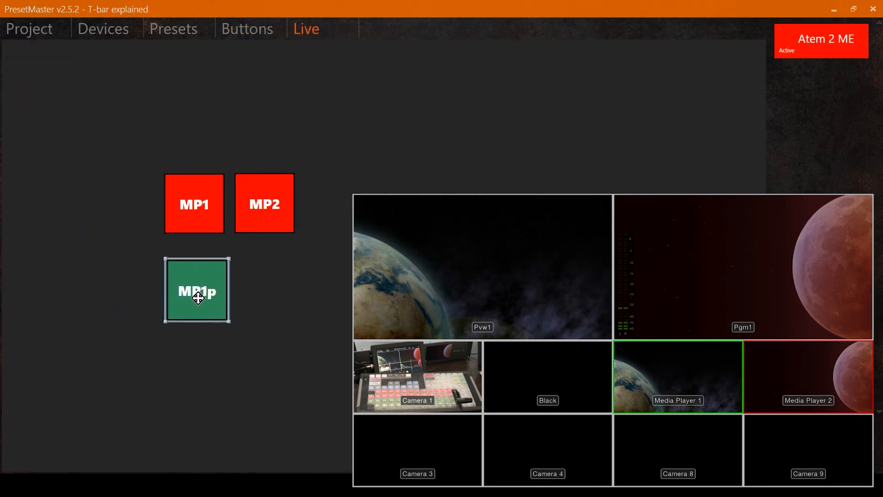
left_click(196, 295)
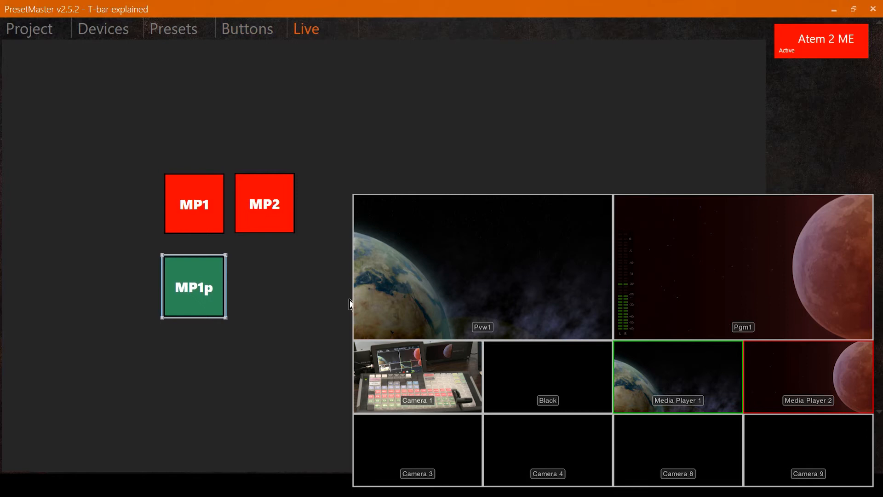
Step: Create a scene button for the MP2p preset
left_click(175, 30)
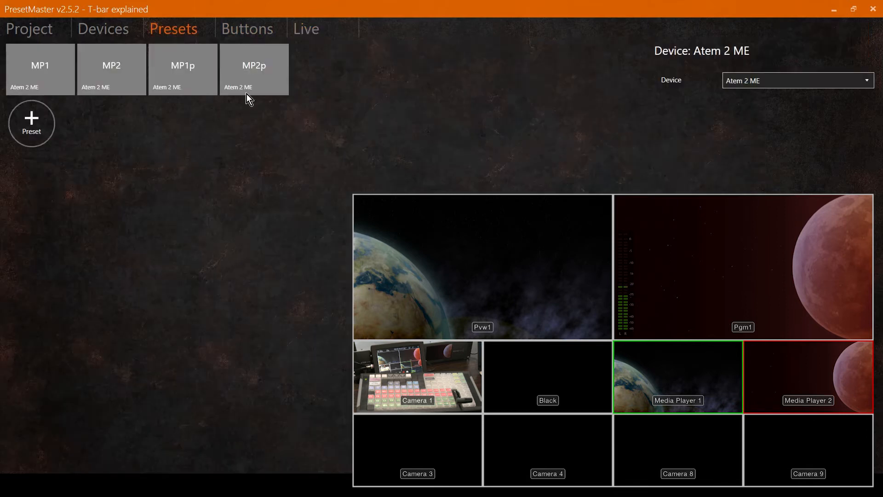
right_click(255, 70)
left_click(156, 135)
Step: Move the MP2p scene button in the Live view to sit beside the MP1p button
left_click(312, 36)
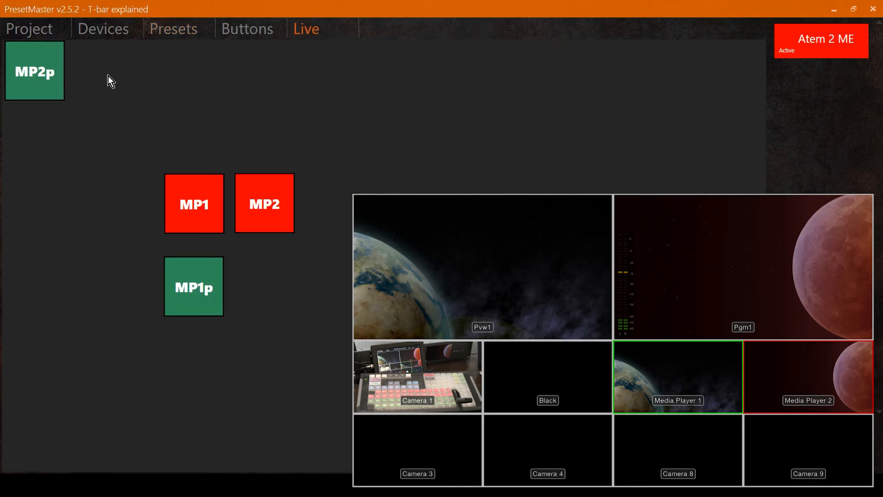
left_click(35, 75)
left_click_drag(234, 272, 276, 291)
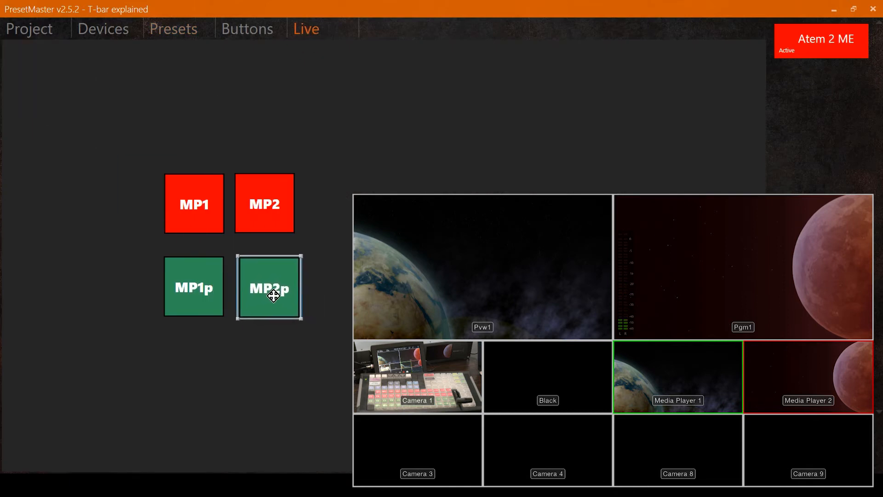
Step: Trigger the MP1p, MP2p, MP1 and MP2 scene buttons in turn to test program and preview switching
left_click(199, 294)
left_click(253, 297)
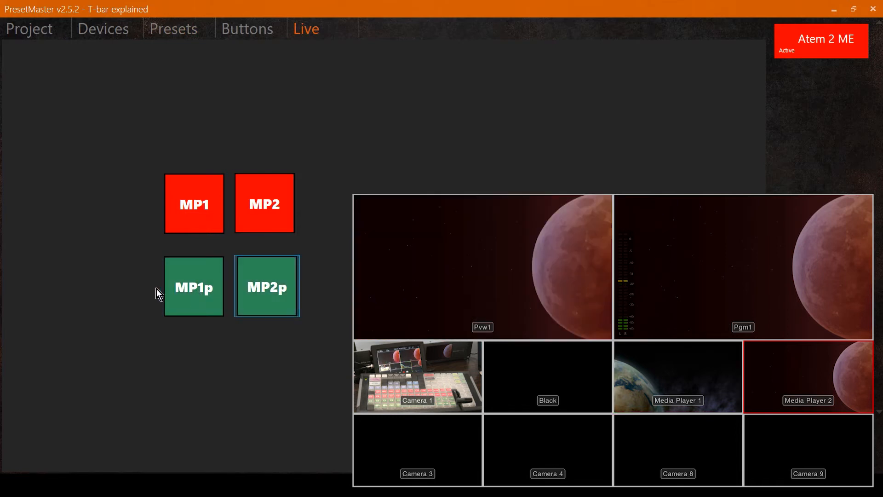
left_click(204, 294)
left_click(259, 291)
left_click(194, 291)
left_click(253, 210)
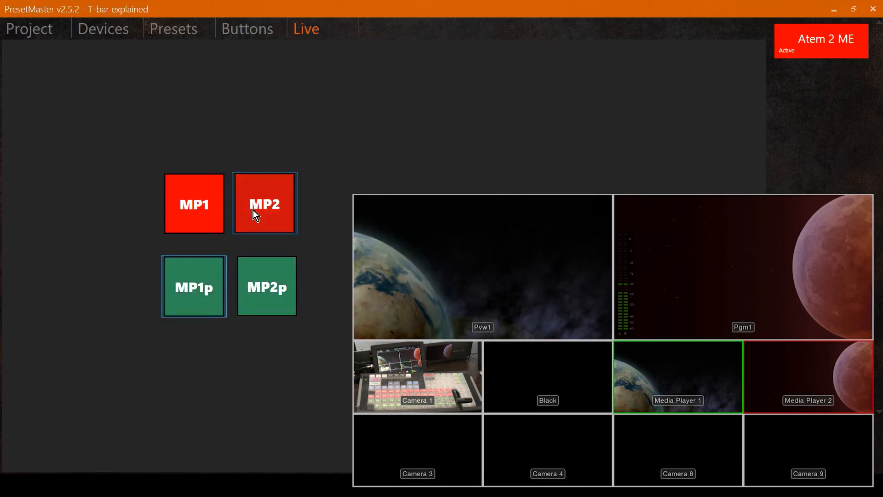
left_click(192, 202)
left_click(264, 202)
left_click(203, 199)
left_click(263, 194)
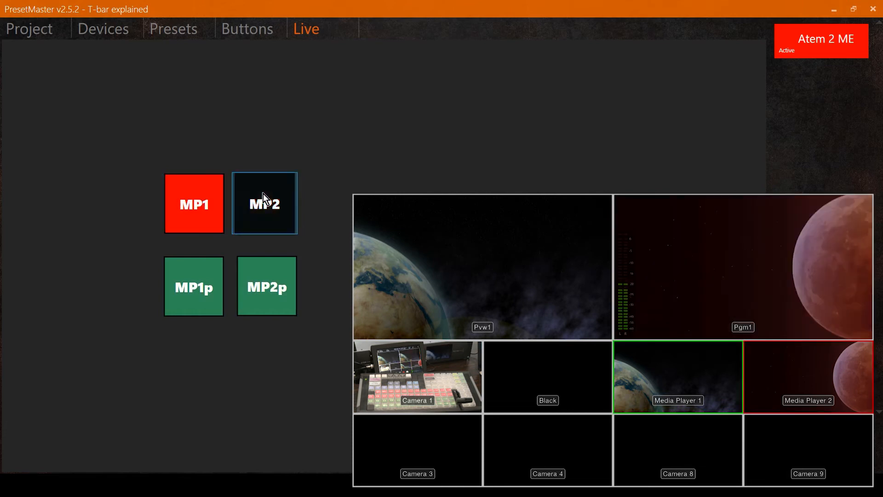
left_click(197, 301)
left_click(256, 297)
left_click(209, 294)
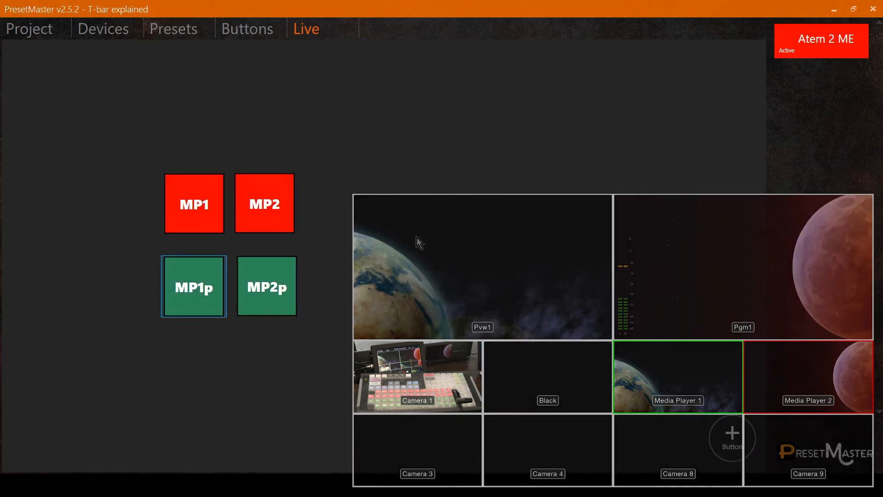
Step: Add a new preset with the action Transition and transition type TBar transition
left_click(161, 36)
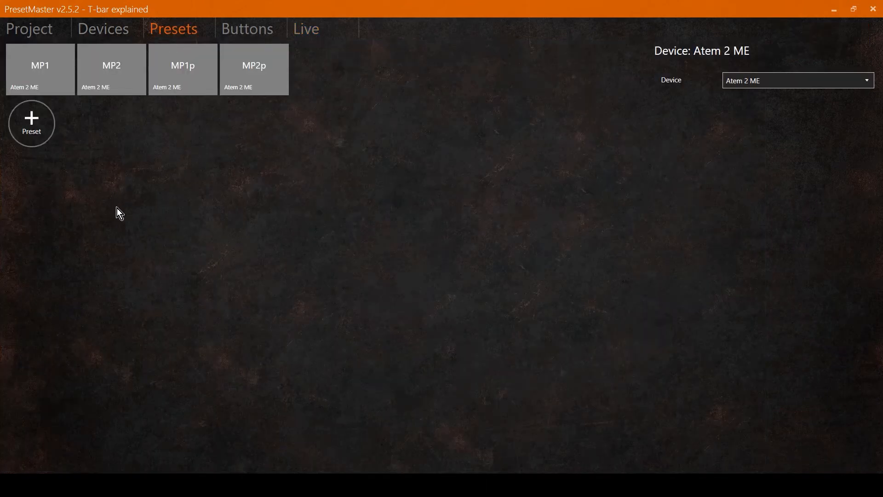
left_click(35, 125)
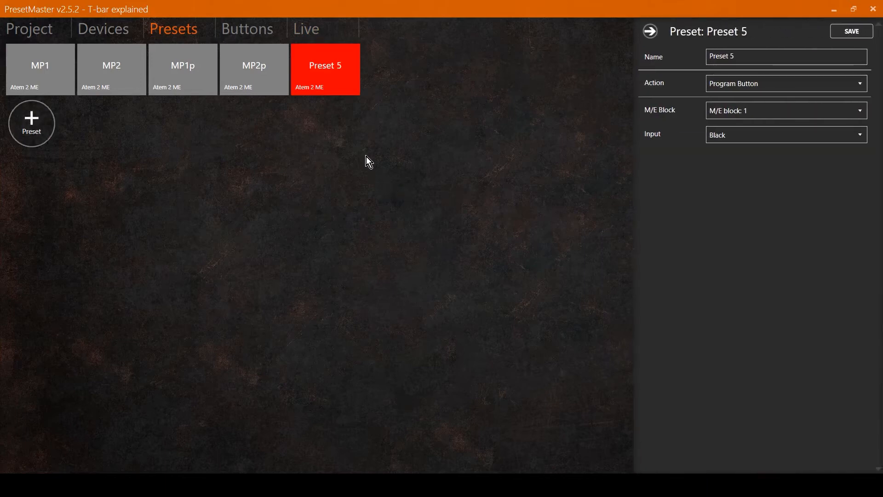
left_click(762, 83)
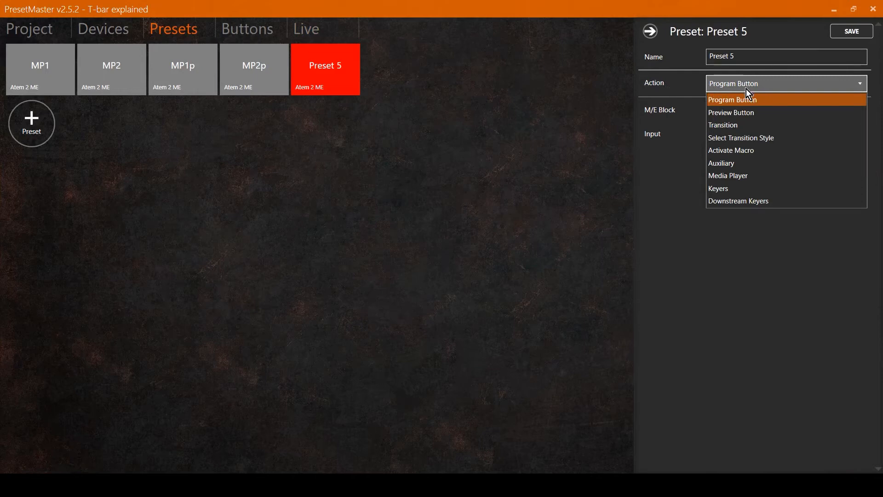
left_click(727, 128)
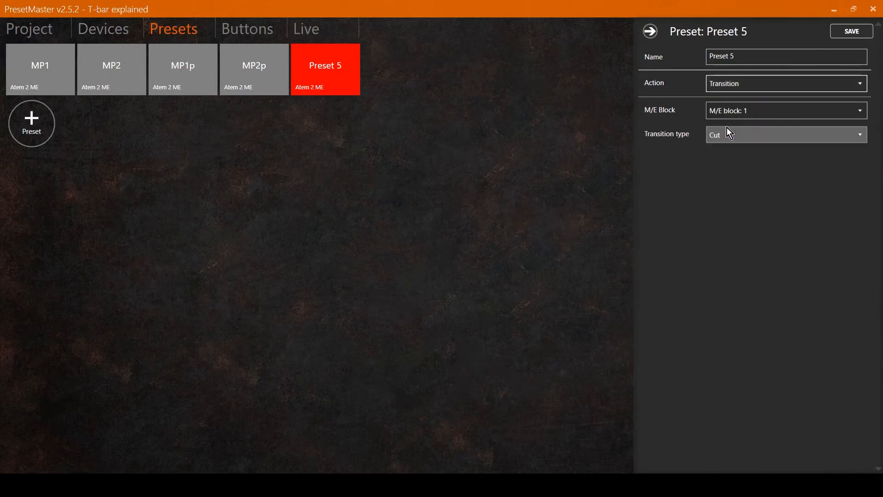
left_click(734, 136)
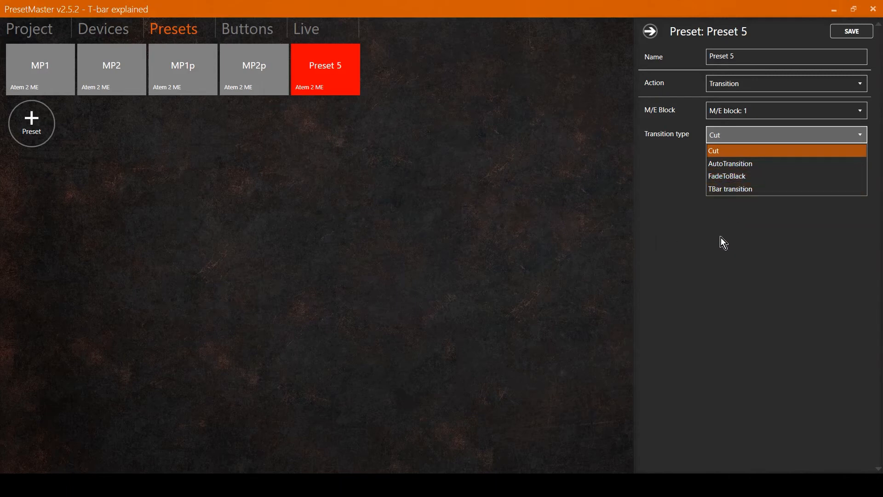
left_click(731, 189)
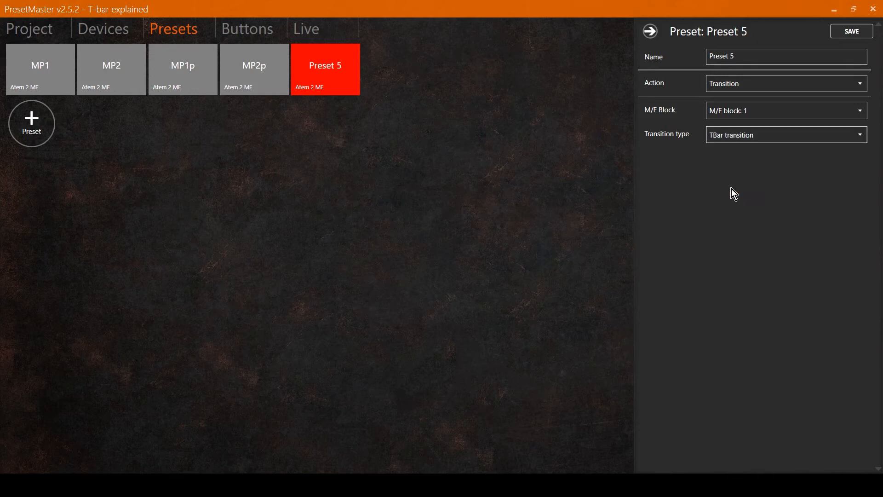
Step: Rename the new preset T-Bar and save it
left_click_drag(744, 58, 672, 59)
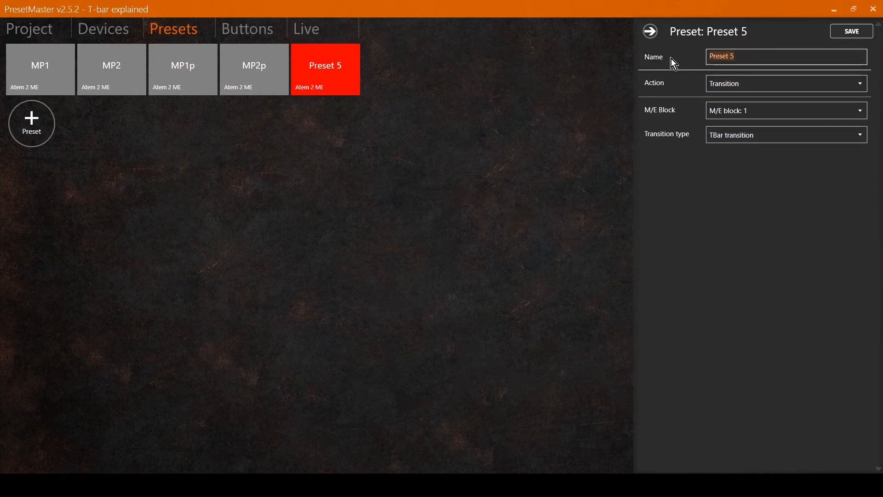
type("T-Bar")
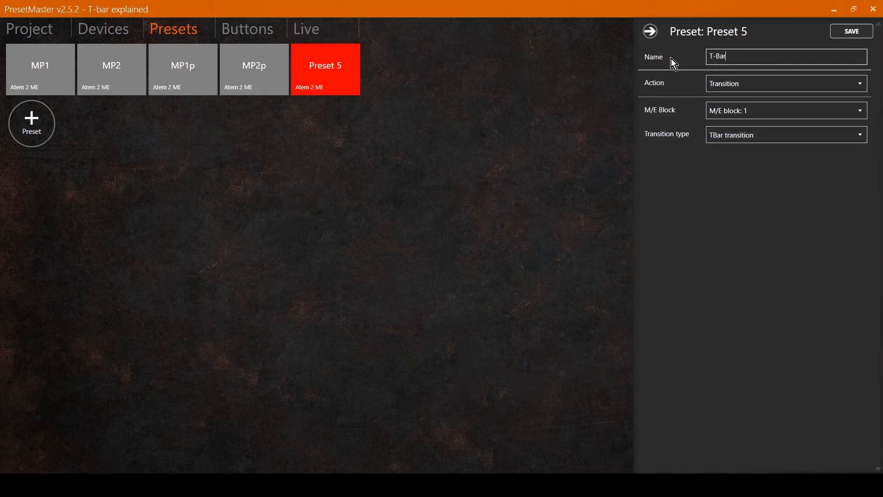
left_click(848, 30)
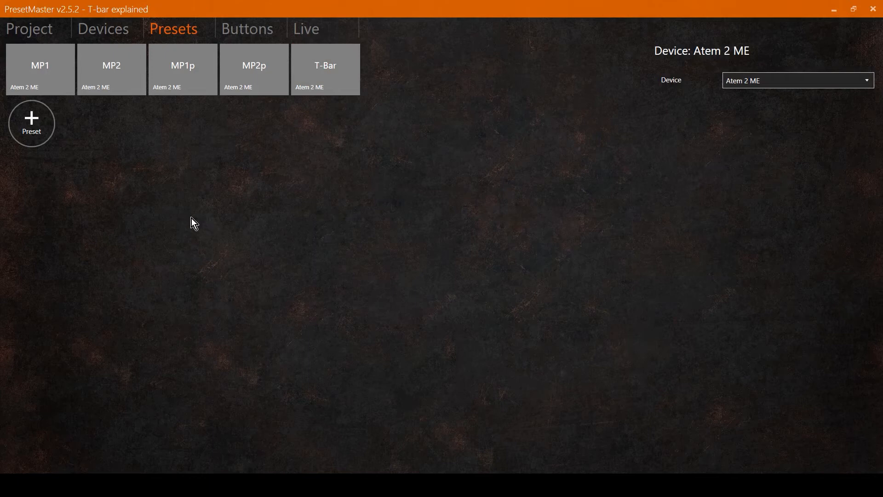
Step: Add a preset with action Select Transition Style and transition style Mix, name it MIX, and save it
left_click(37, 120)
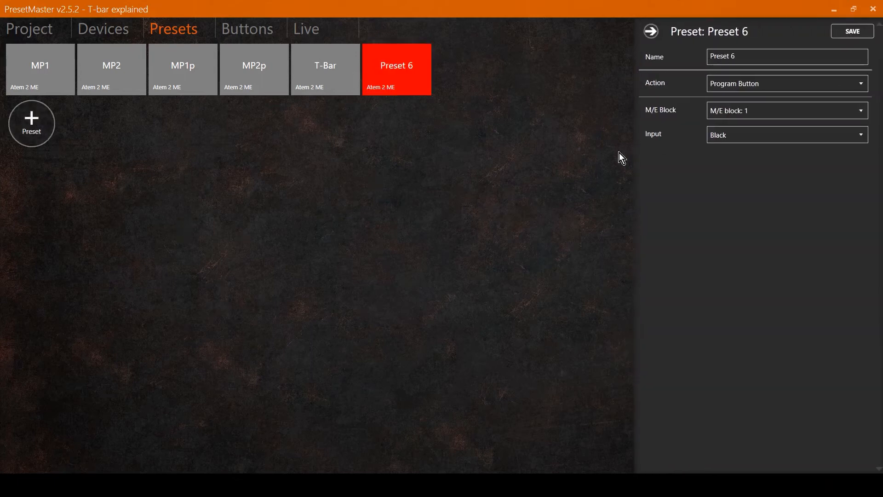
left_click(756, 83)
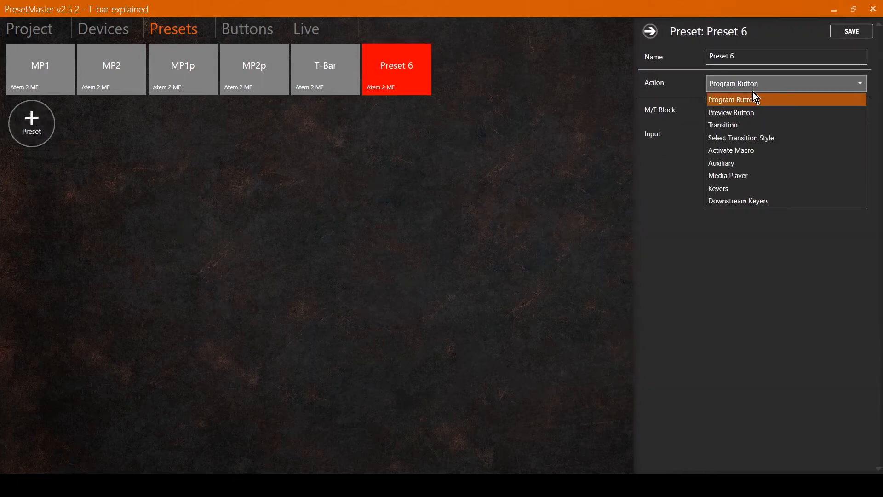
left_click(746, 138)
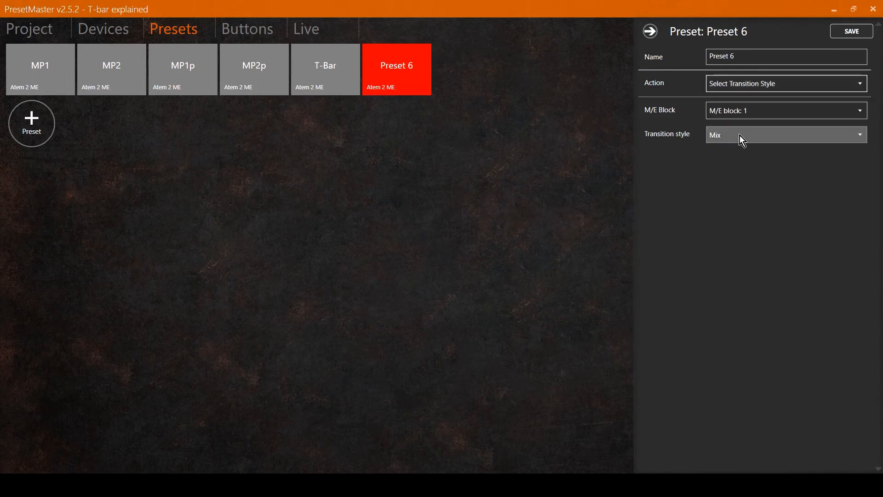
left_click_drag(741, 57, 687, 58)
type("MIX")
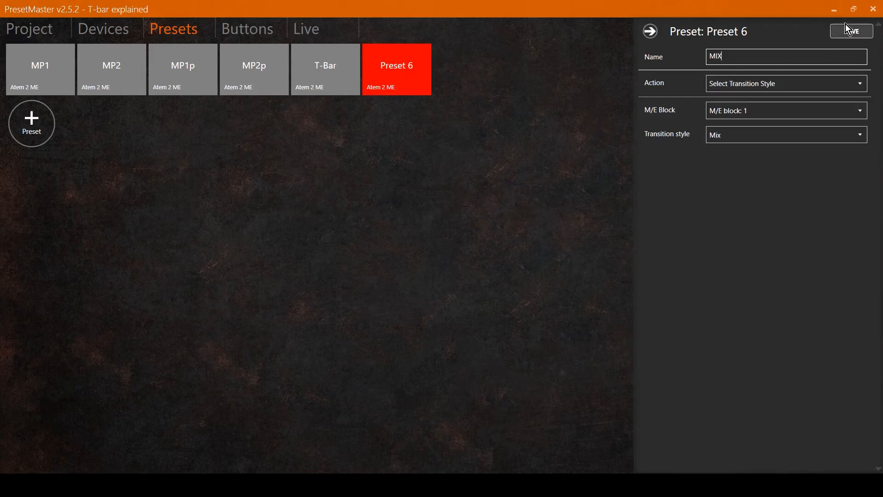
left_click(851, 32)
Step: Duplicate the MIX preset, set its transition style to Wipe, rename it WIPE, and save it
right_click(402, 75)
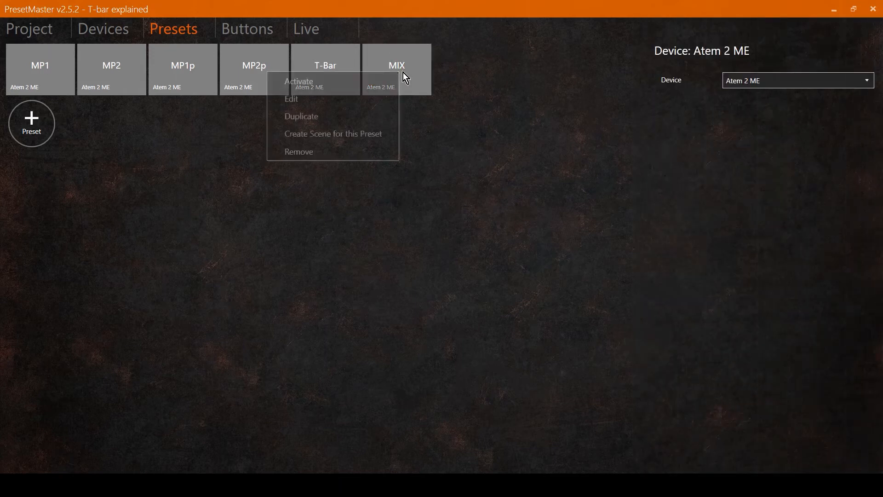
left_click(349, 116)
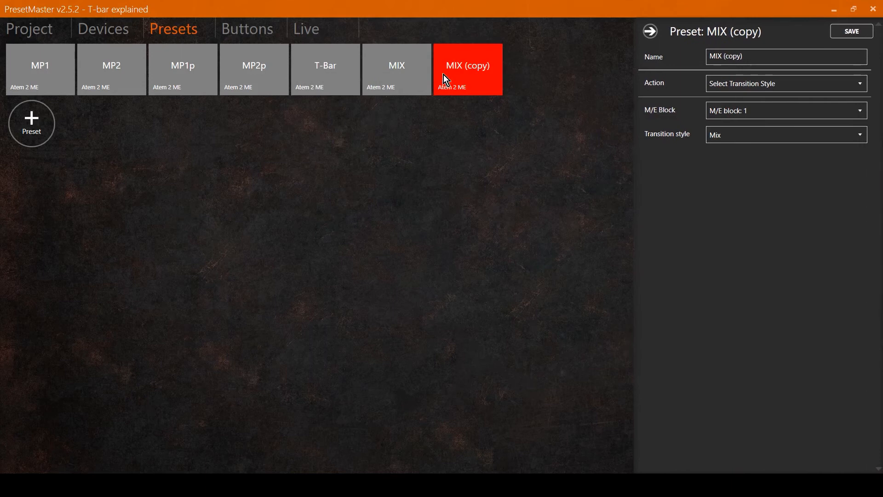
left_click(722, 134)
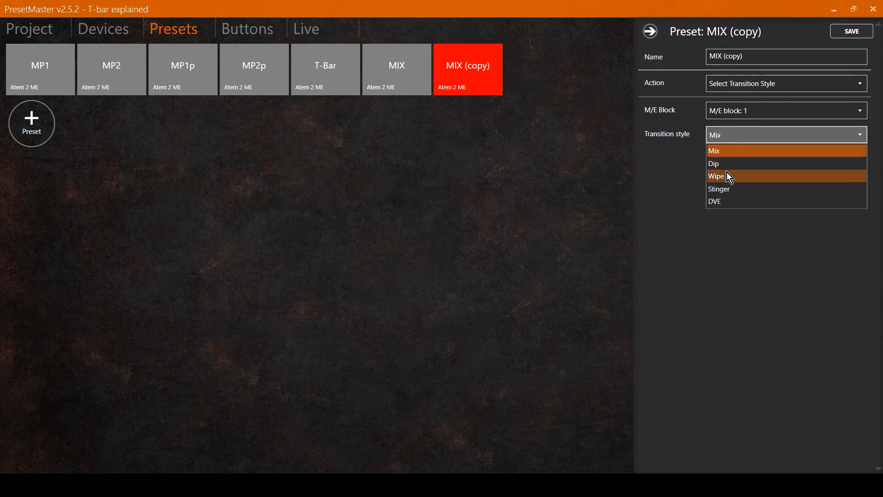
left_click(727, 173)
left_click_drag(744, 56, 709, 59)
type("WIP")
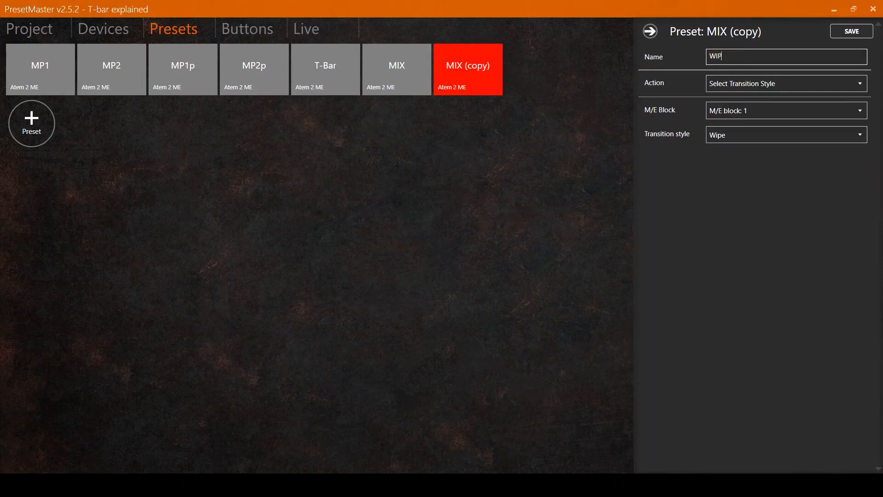
type("E")
left_click(848, 33)
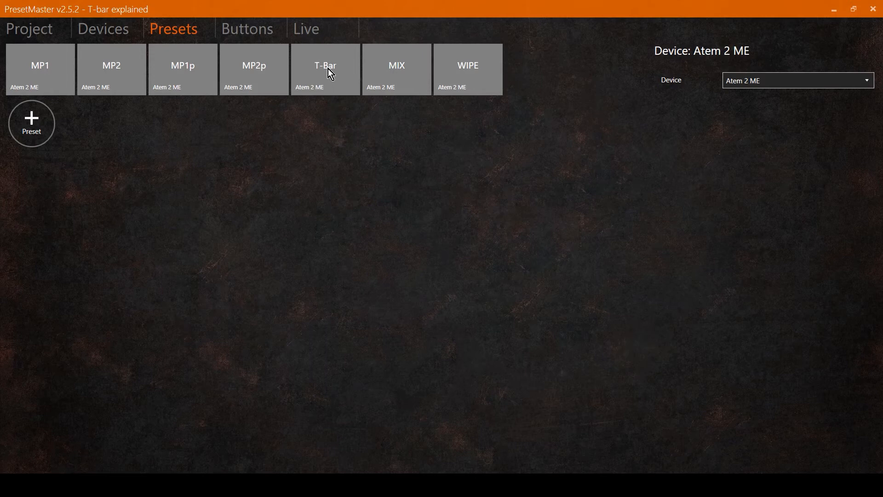
Step: Create a T-bar control for the T-Bar preset
left_click(313, 37)
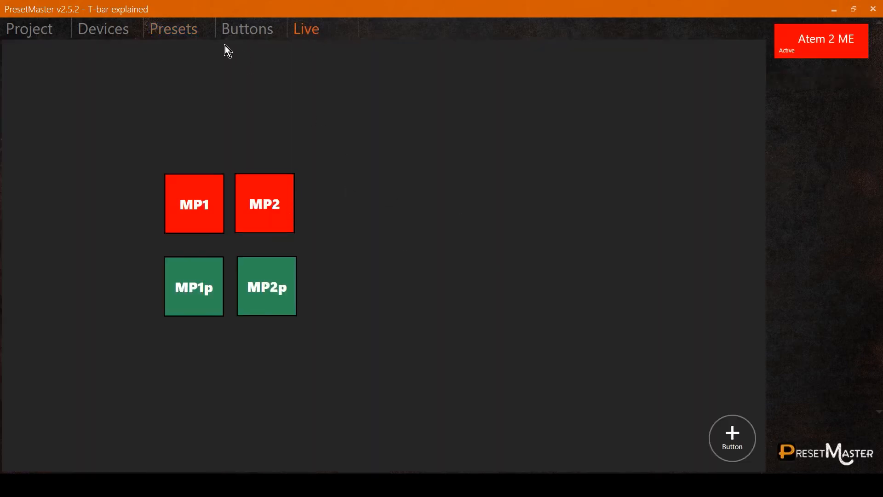
left_click(181, 32)
right_click(324, 62)
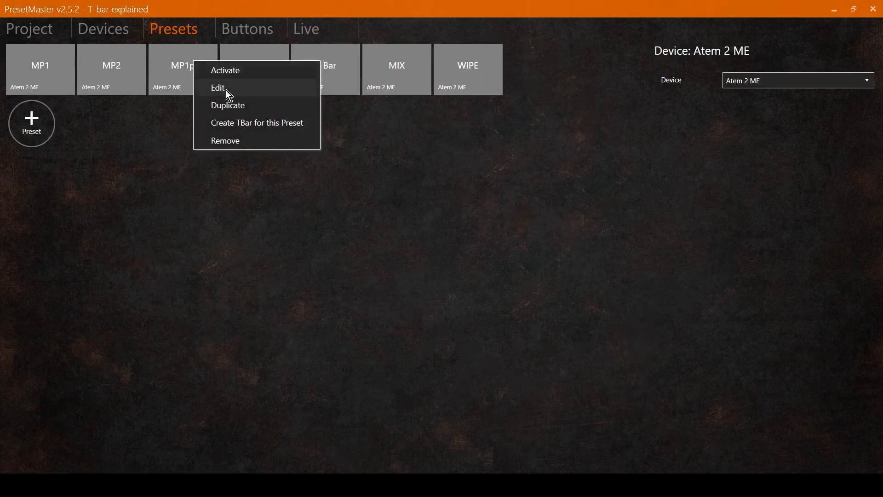
left_click(235, 123)
Step: Move the T-Bar control to the right of the media player buttons in the Live view and slide it to test
left_click(312, 33)
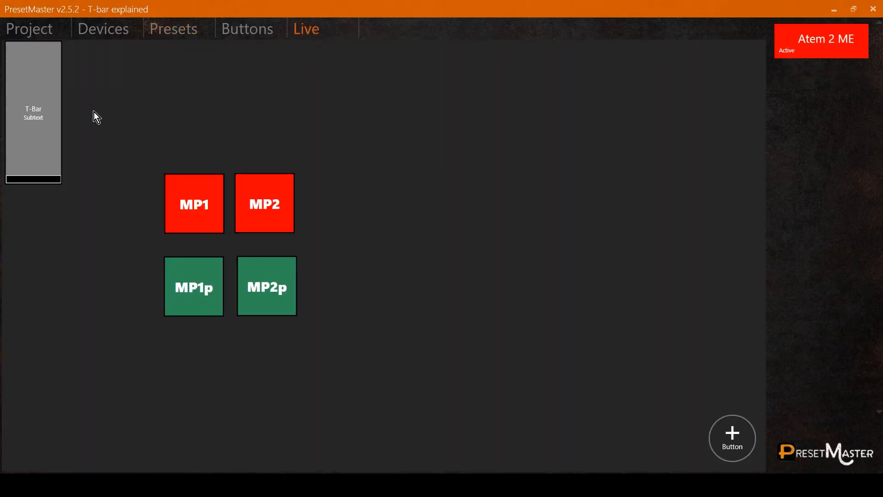
right_click(41, 99)
left_click(62, 107)
left_click_drag(44, 94, 403, 228)
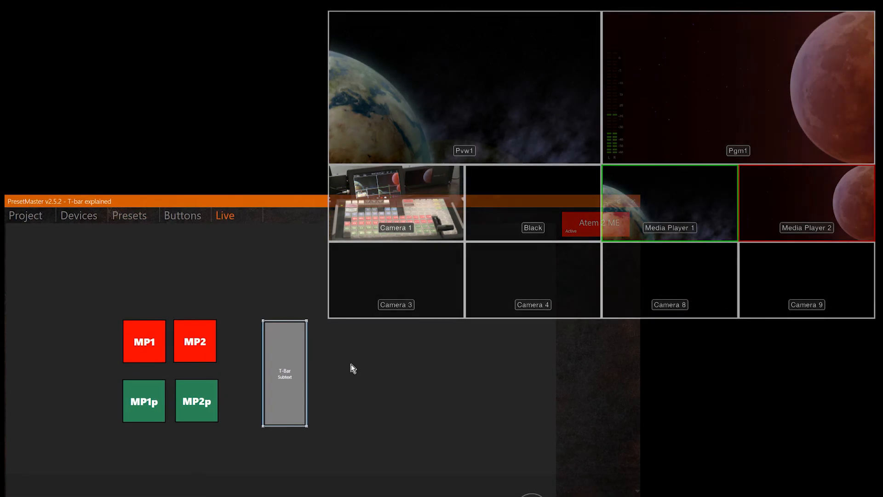
left_click(300, 415)
left_click_drag(297, 421, 285, 353)
mouse_move(281, 442)
left_mouse_down()
mouse_move(283, 306)
mouse_move(283, 447)
mouse_move(284, 328)
mouse_move(278, 428)
left_mouse_up()
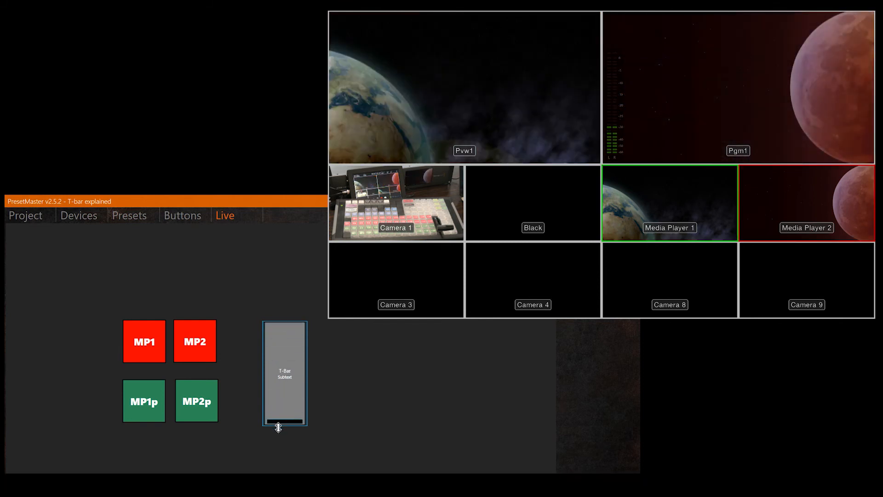
Step: Create a scene button for the MIX preset and place it to the right of the T-Bar control in the Live view
left_click(129, 215)
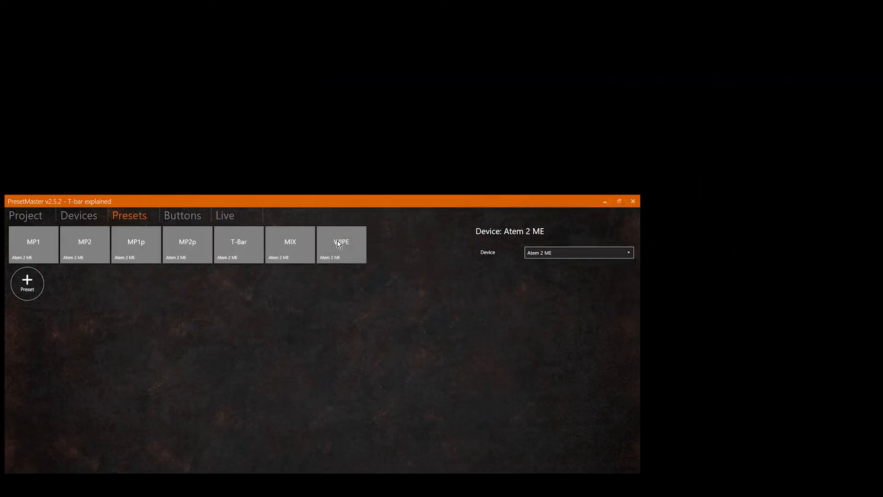
right_click(284, 244)
left_click(212, 289)
left_click(220, 215)
right_click(23, 248)
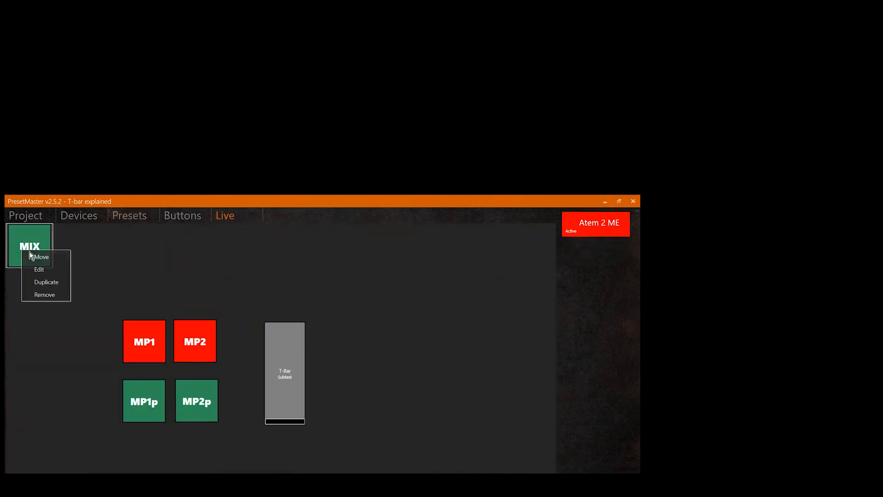
left_click(41, 257)
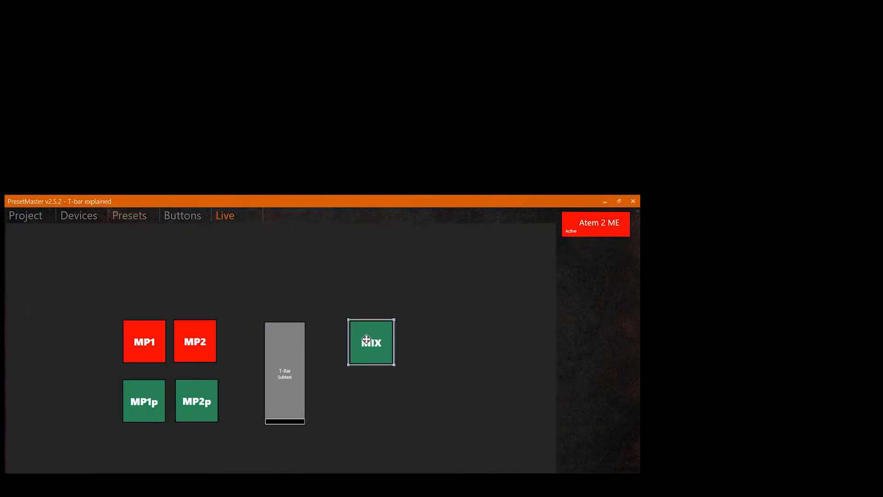
left_click(366, 342)
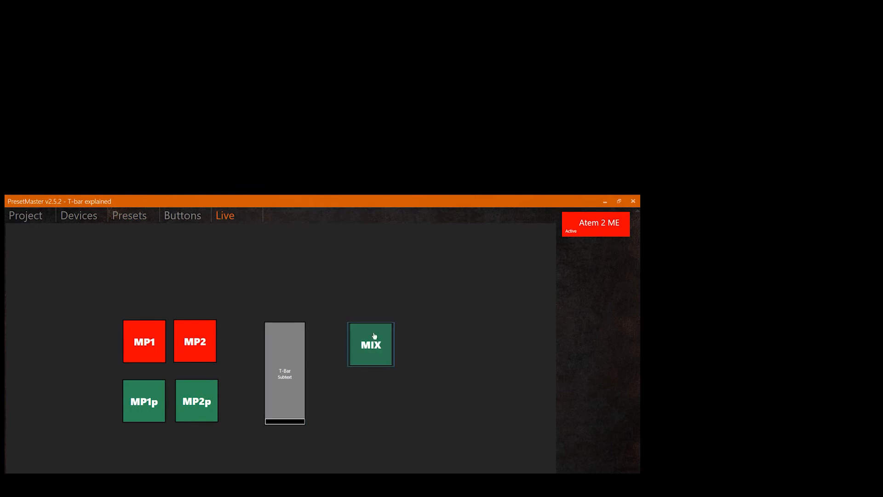
Step: Set the MIX scene button's colour to Black and save it
left_click(178, 218)
right_click(48, 407)
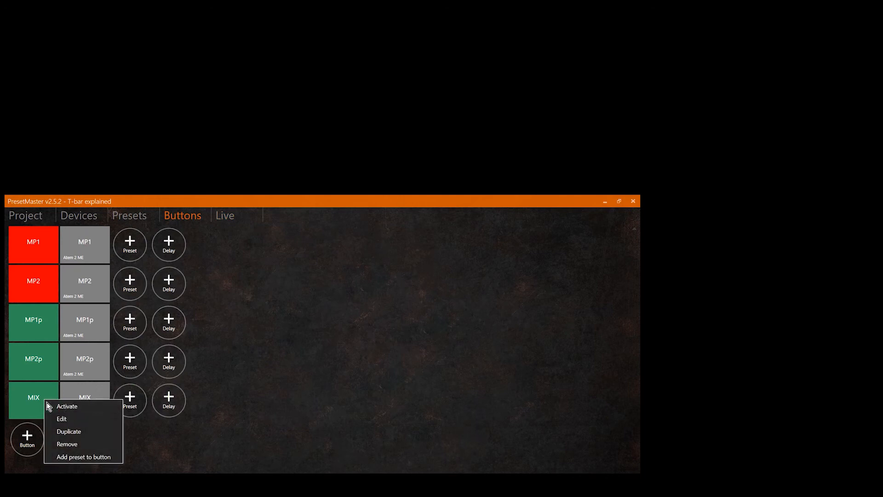
left_click(60, 419)
left_click(546, 253)
scroll(552, 313, "up", 6)
scroll(556, 345, "up", 20)
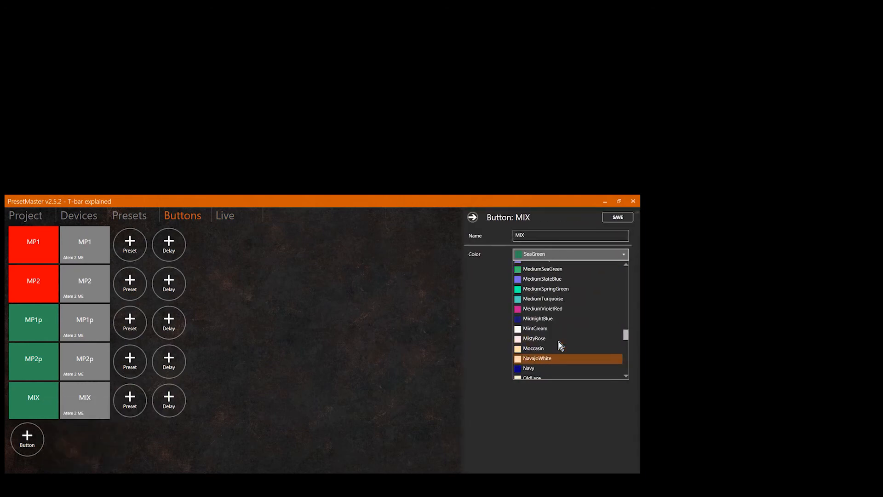
scroll(553, 341, "up", 5)
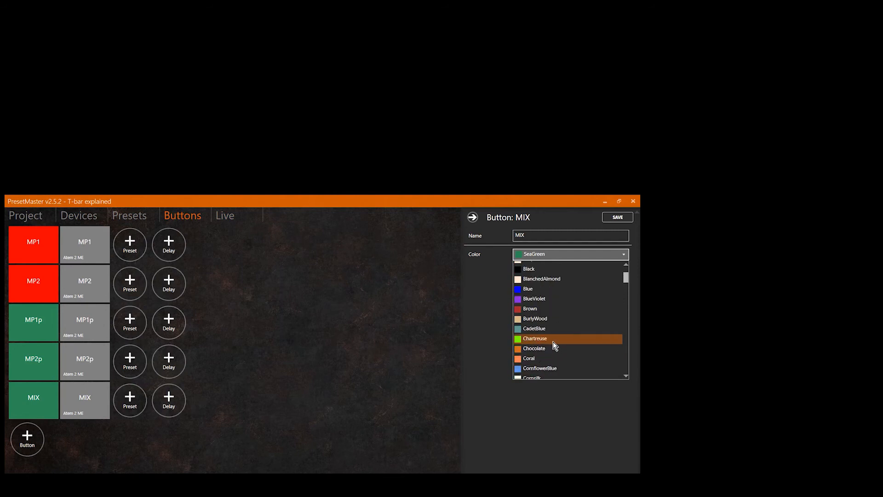
left_click(542, 266)
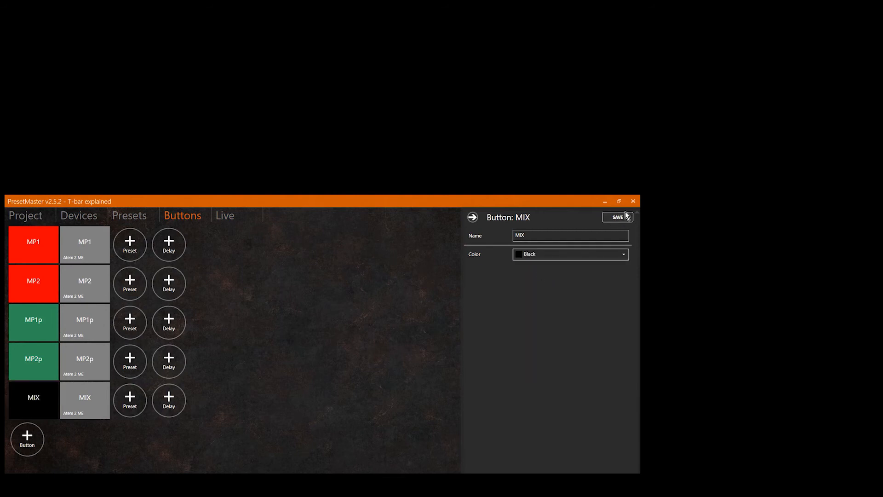
left_click(617, 216)
Step: Create a scene button for the WIPE preset and place it below the MIX button in the Live view
left_click(227, 216)
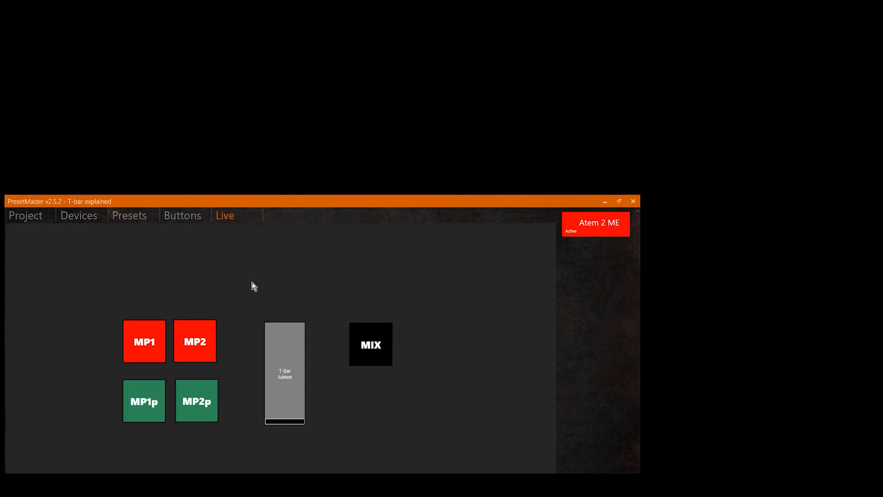
left_click(138, 219)
right_click(336, 245)
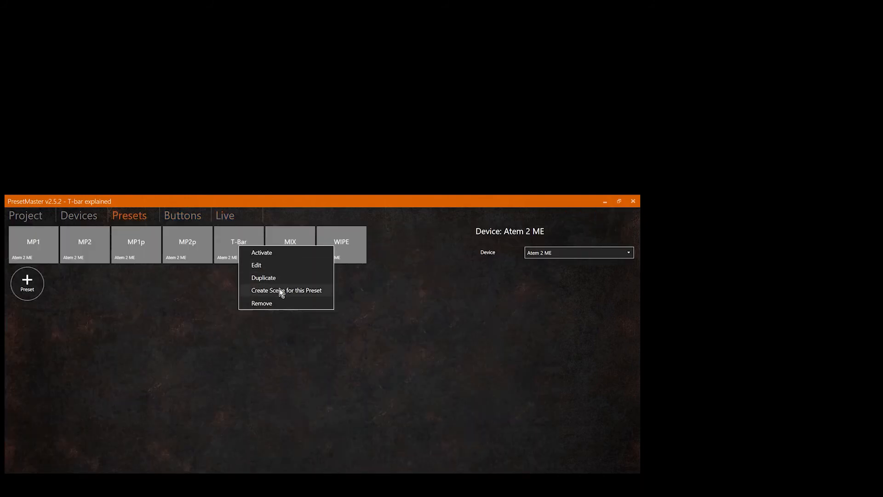
left_click(278, 289)
left_click(222, 218)
right_click(26, 247)
left_click(40, 254)
left_click_drag(33, 244, 375, 403)
left_click(452, 405)
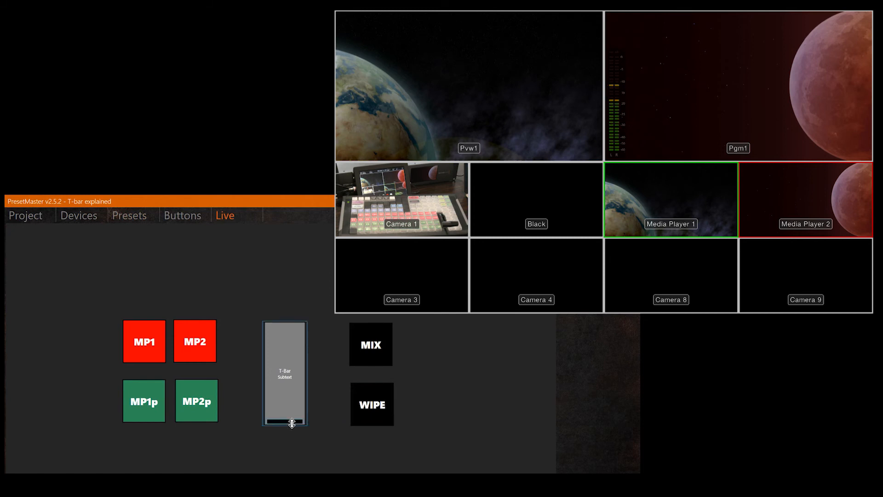
Step: Trigger the MIX scene button to select the mix transition style
left_click_drag(291, 423, 269, 425)
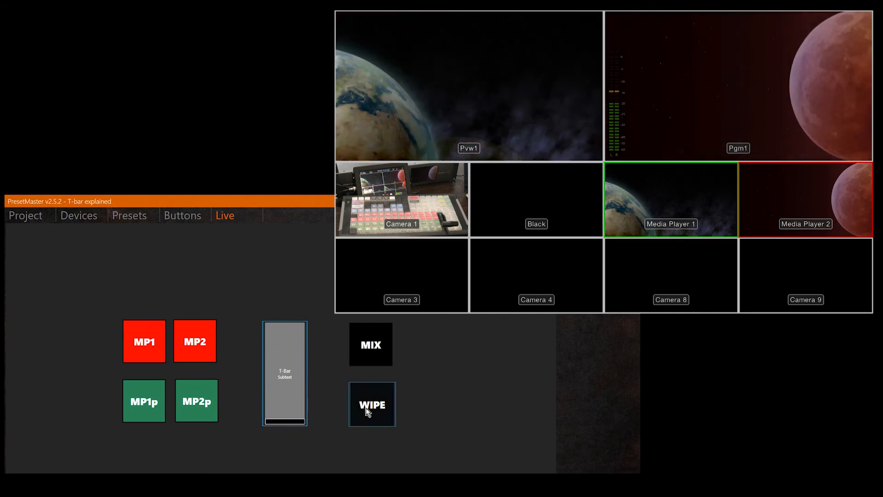
mouse_move(288, 419)
left_mouse_down()
mouse_move(295, 282)
mouse_move(285, 397)
mouse_move(276, 395)
mouse_move(276, 315)
mouse_move(272, 451)
mouse_move(286, 421)
mouse_move(286, 296)
mouse_move(284, 447)
mouse_move(291, 305)
mouse_move(295, 434)
left_mouse_up()
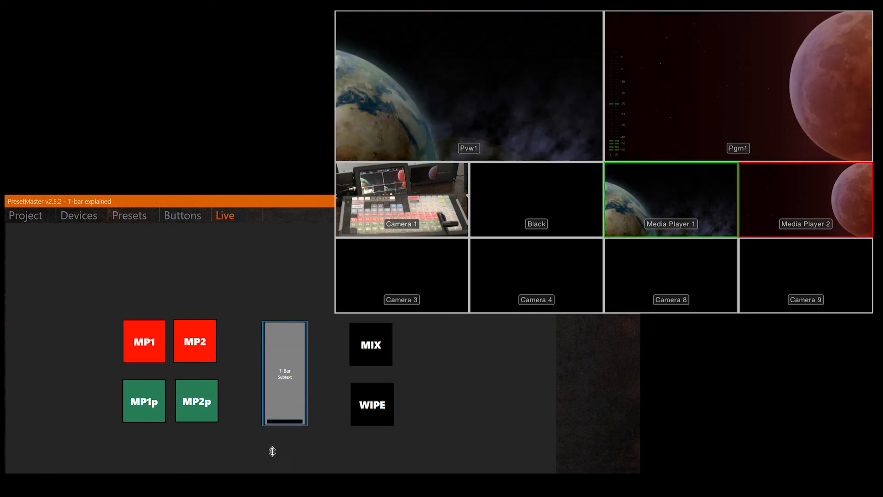
left_click(364, 335)
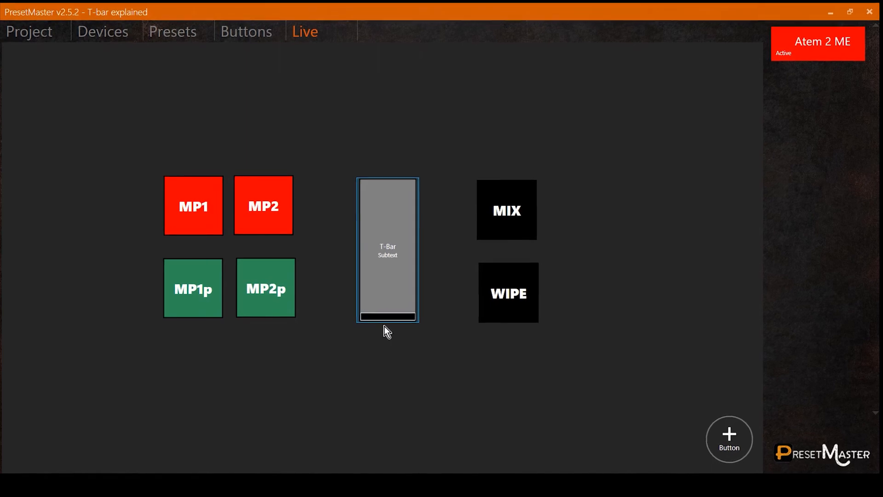
Step: Add a Program Button preset with input Camera 1, name it Cam1, and save it
left_click(177, 33)
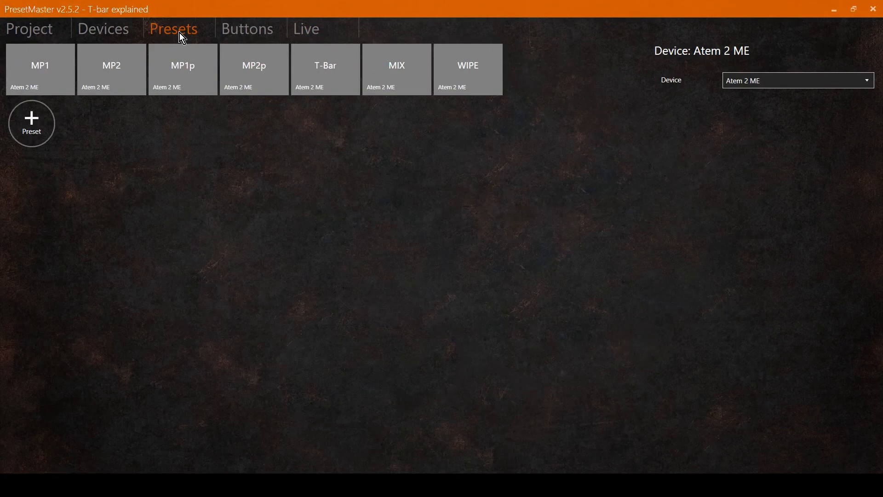
left_click(32, 120)
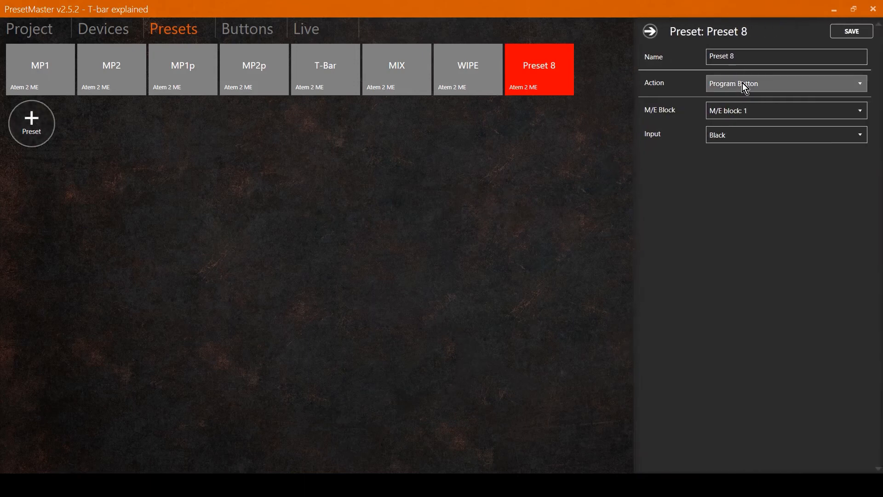
left_click(739, 136)
left_click(738, 164)
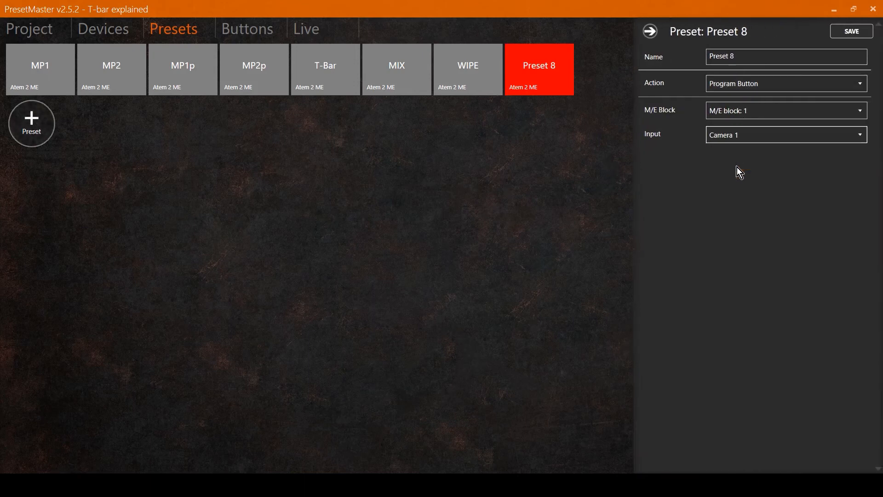
left_click(706, 56)
type("Cam")
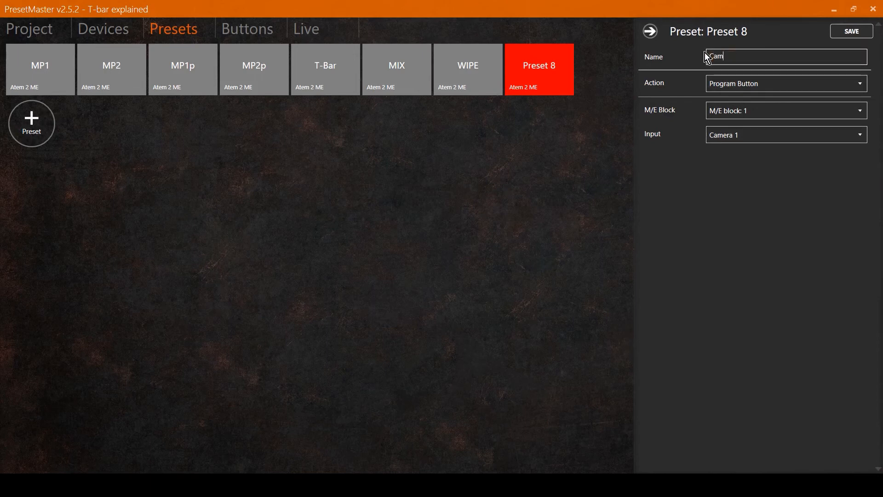
type("1")
left_click(850, 31)
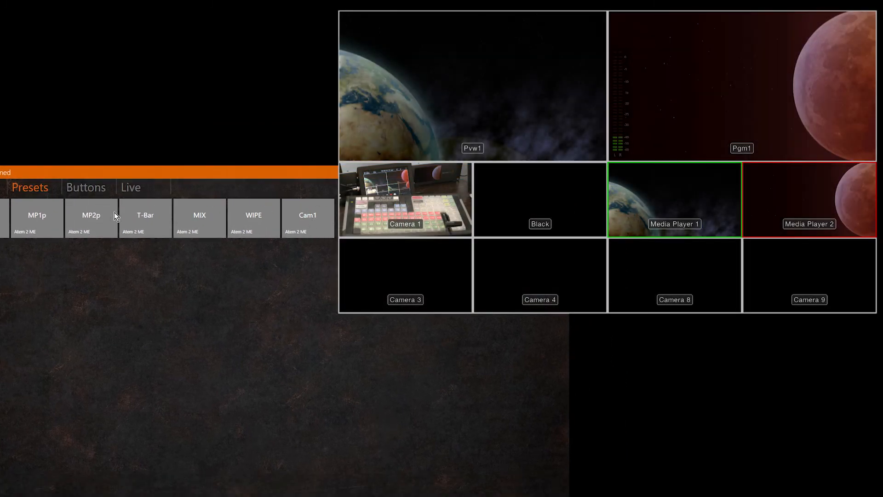
Step: Activate the Cam1 preset and push the T-Bar control fully up in the Live view to run the transition
left_click(324, 217)
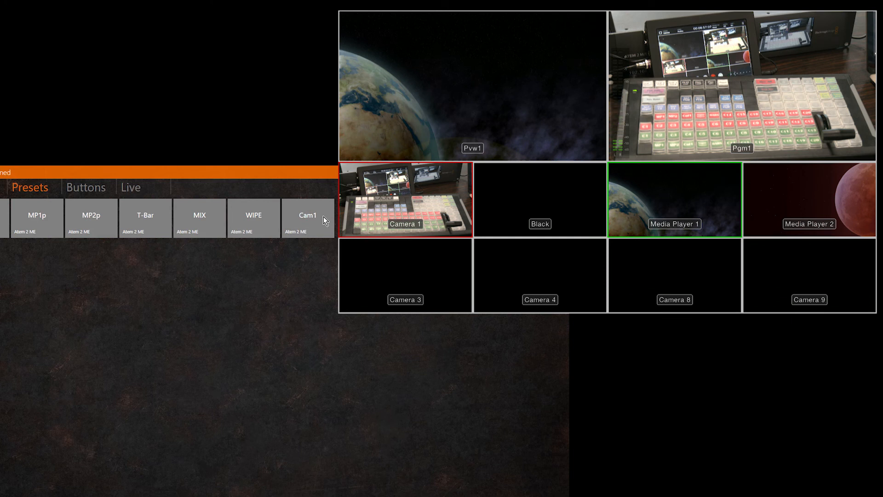
left_click(127, 189)
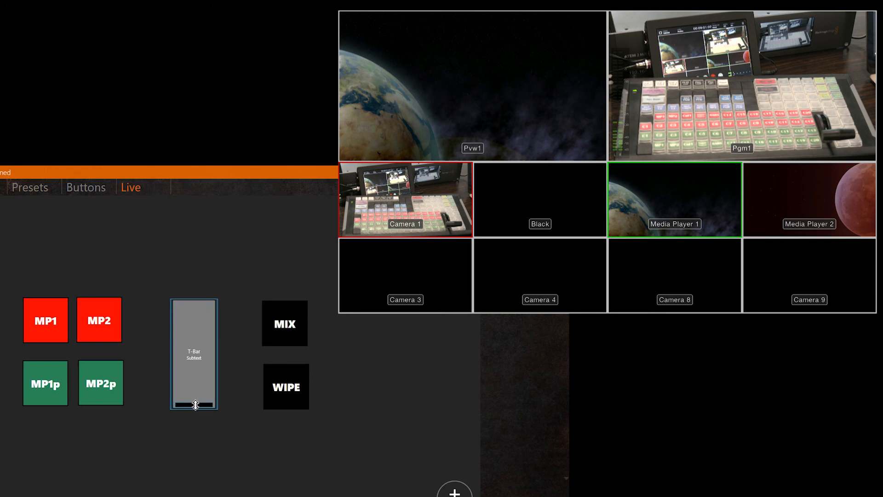
left_click_drag(196, 405, 213, 221)
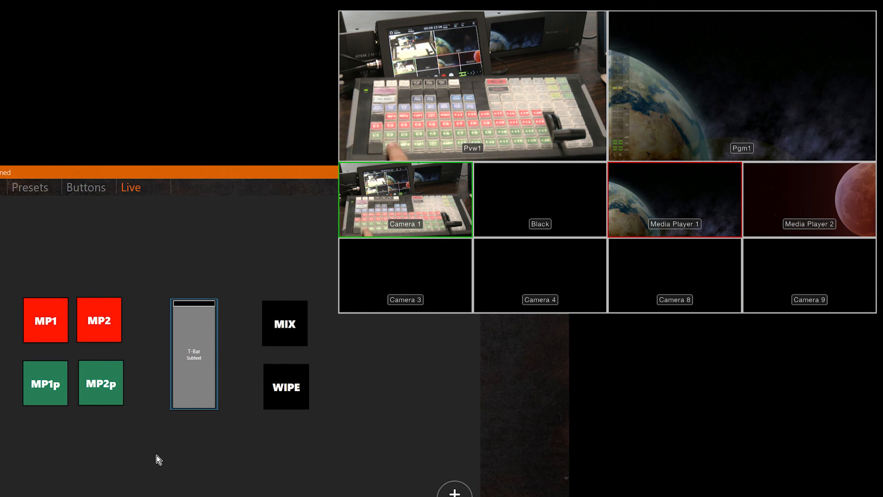
Step: Edit the MP1 scene button and assign its hotkey to X-keys XK124 T-bar button ID 013
left_click(63, 321)
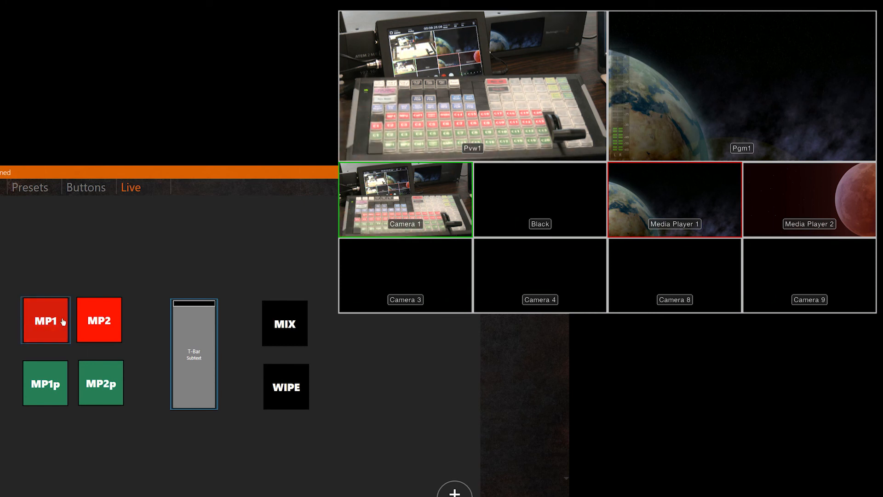
right_click(46, 317)
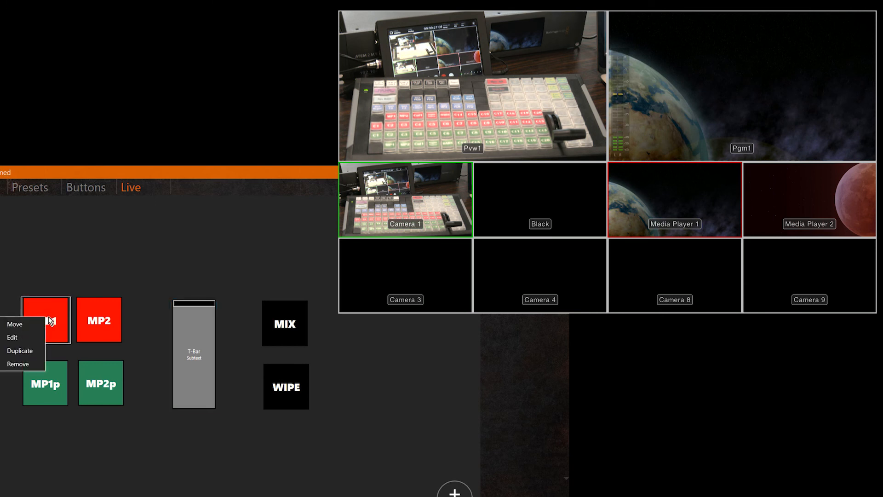
left_click(24, 341)
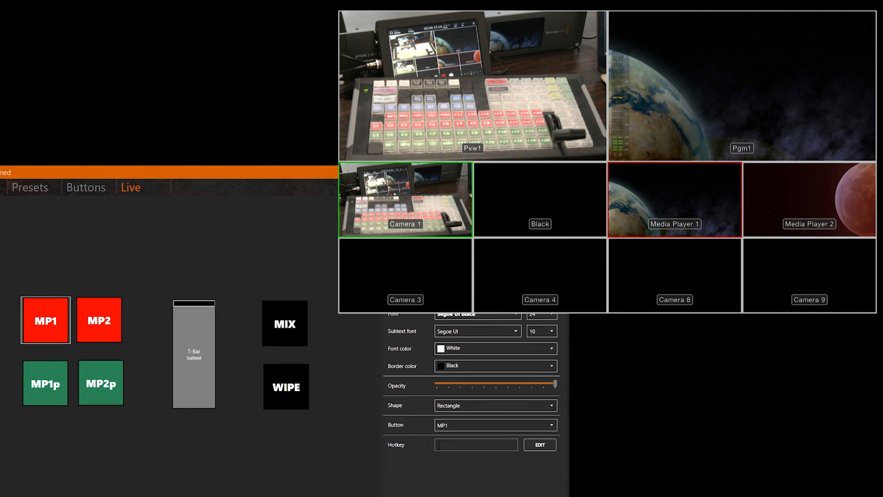
left_click(536, 443)
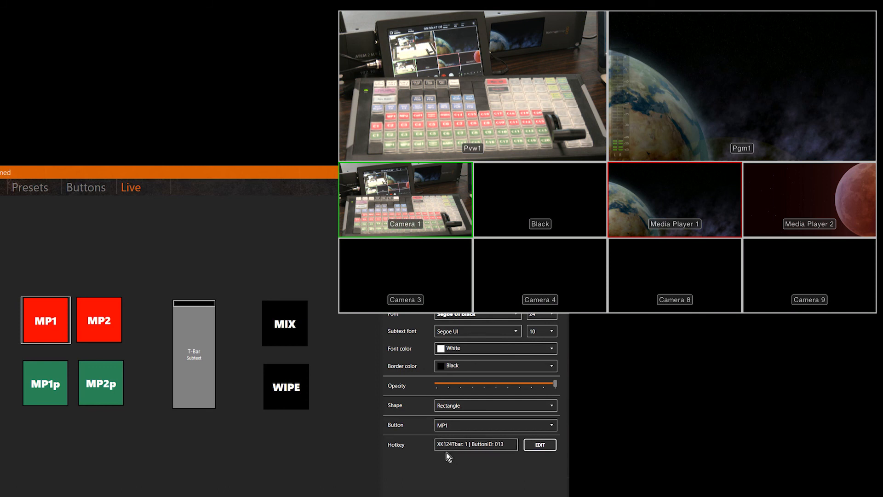
key("Escape")
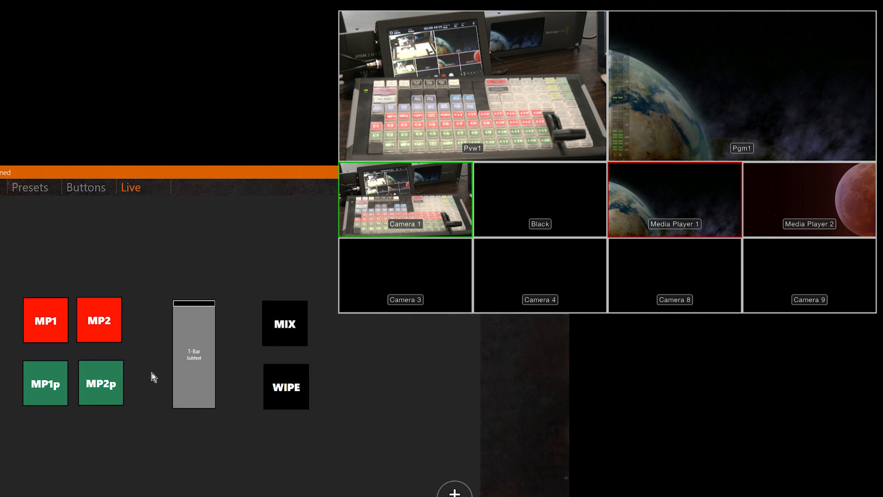
Step: Edit the MP2 scene button and assign its hotkey to X-keys XK124 T-bar button ID 021
right_click(106, 321)
left_click(80, 338)
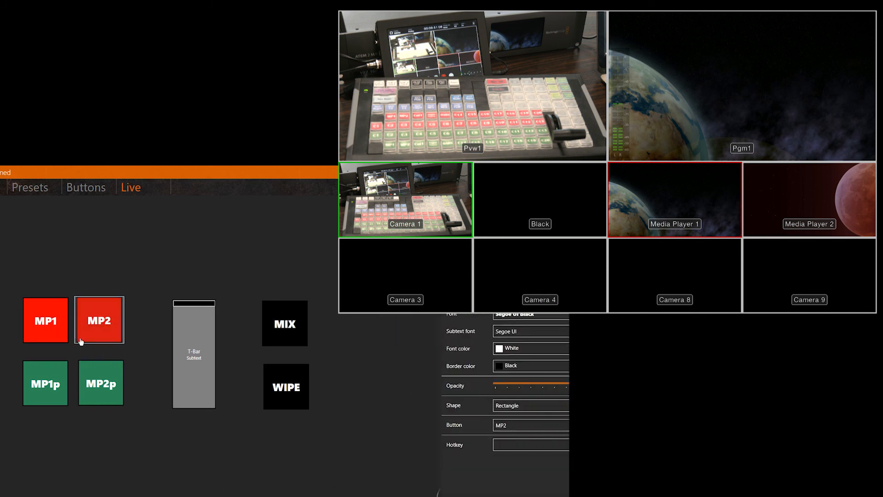
left_click(538, 444)
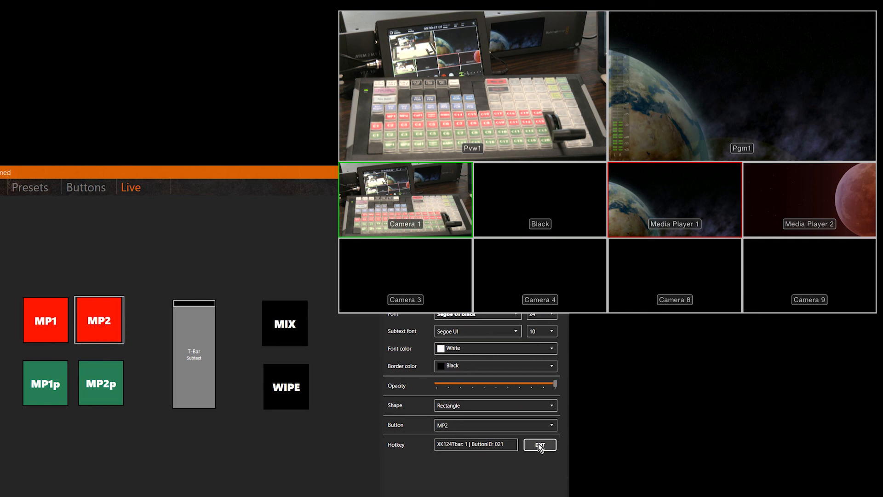
left_click(38, 411)
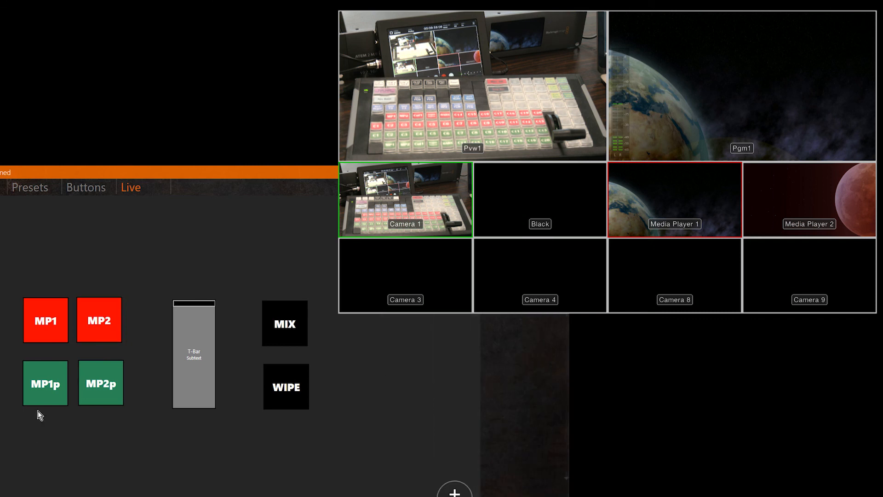
Step: Edit the MP1p scene button and assign its hotkey to X-keys XK124 T-bar button ID 016
right_click(44, 382)
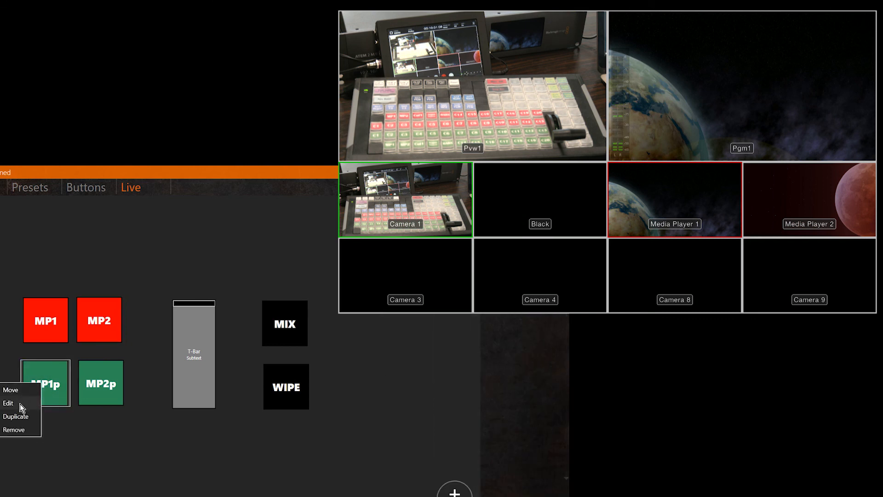
left_click(14, 402)
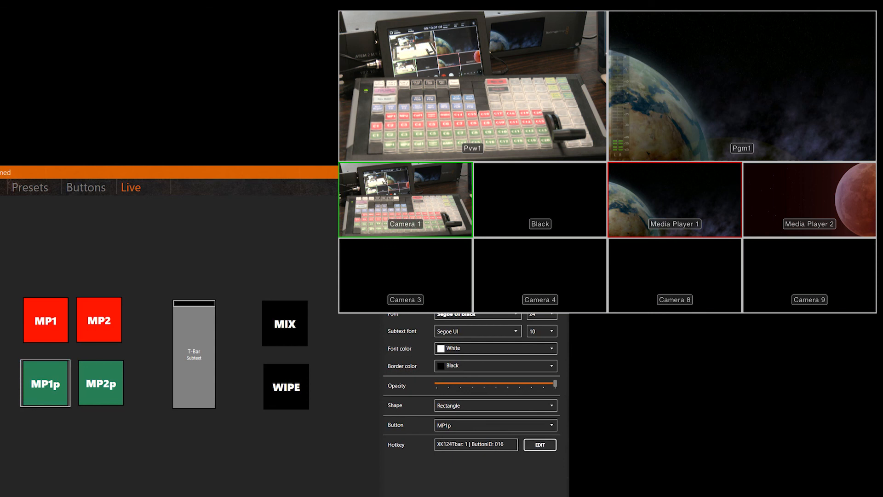
left_click(143, 399)
Step: Edit the MP2p scene button and assign its hotkey to X-keys XK124 T-bar button ID 024
right_click(90, 383)
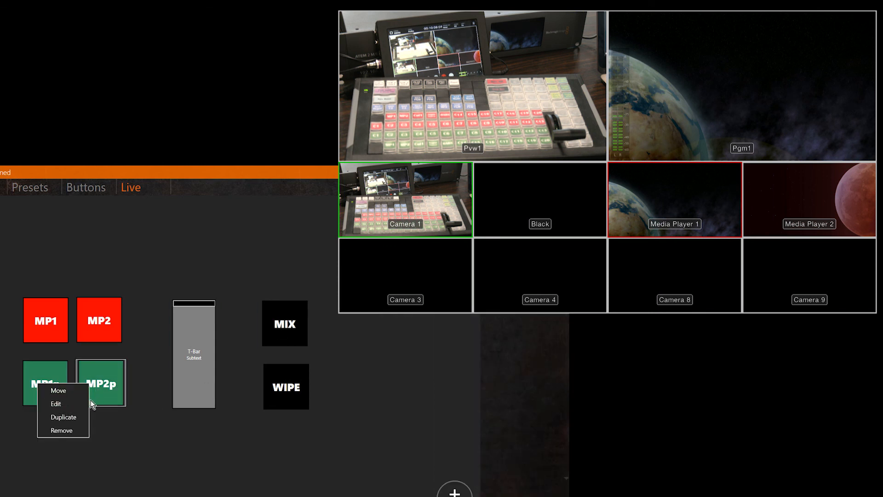
left_click(78, 404)
left_click(536, 452)
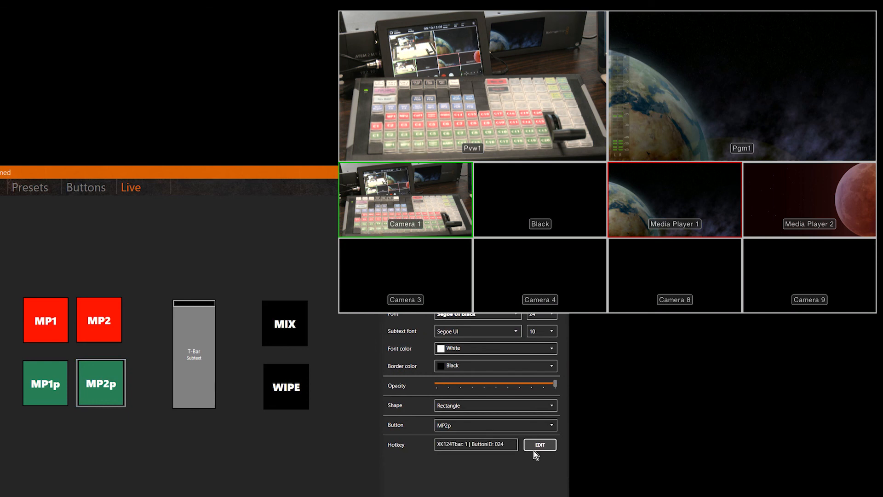
left_click(274, 461)
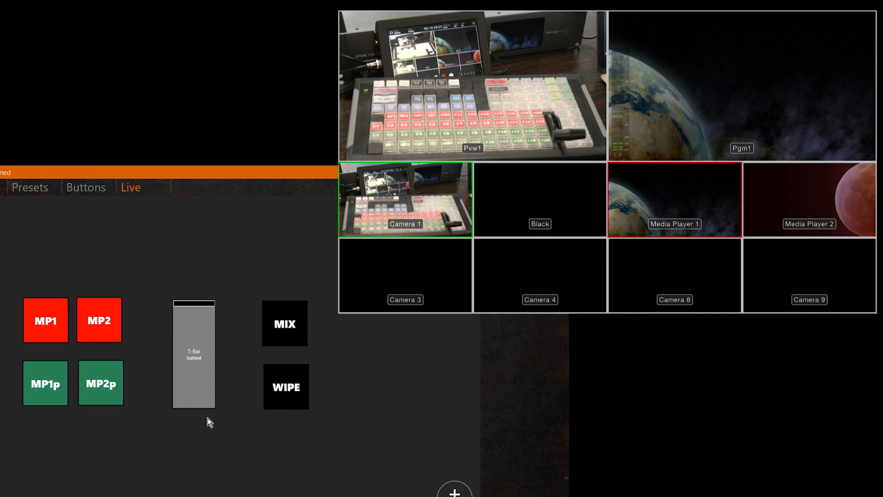
Step: Edit the T-Bar control and bind its TBar input to the X-keys XK124 hardware T-bar
right_click(198, 354)
left_click(177, 369)
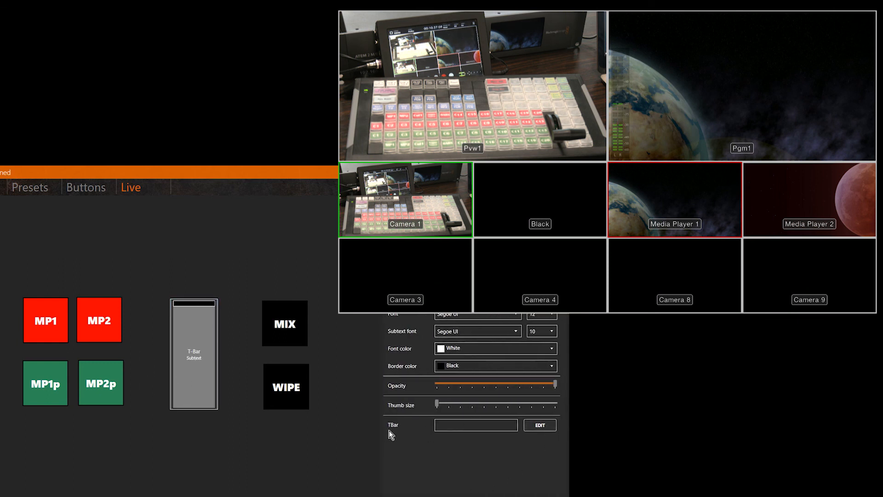
left_click(396, 426)
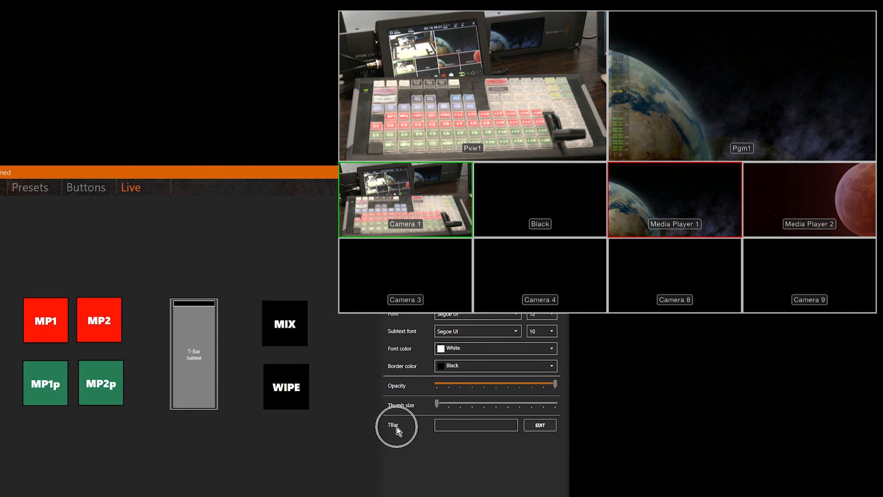
left_click(541, 425)
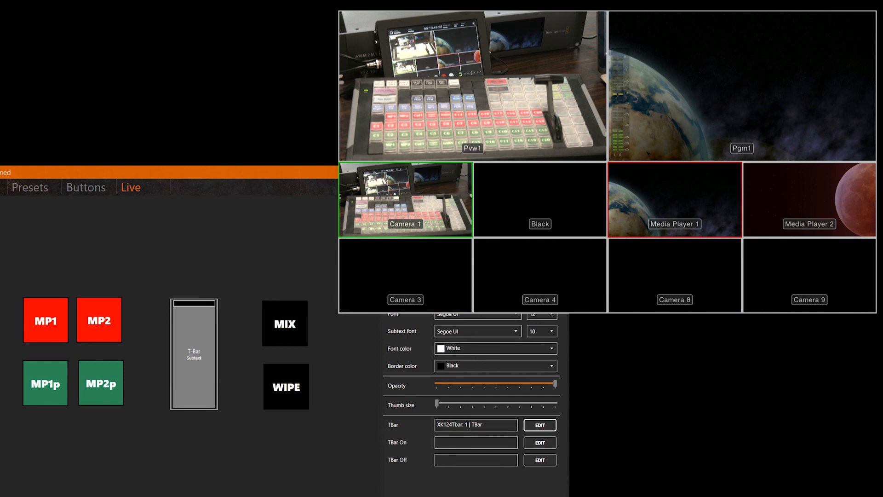
left_click(272, 456)
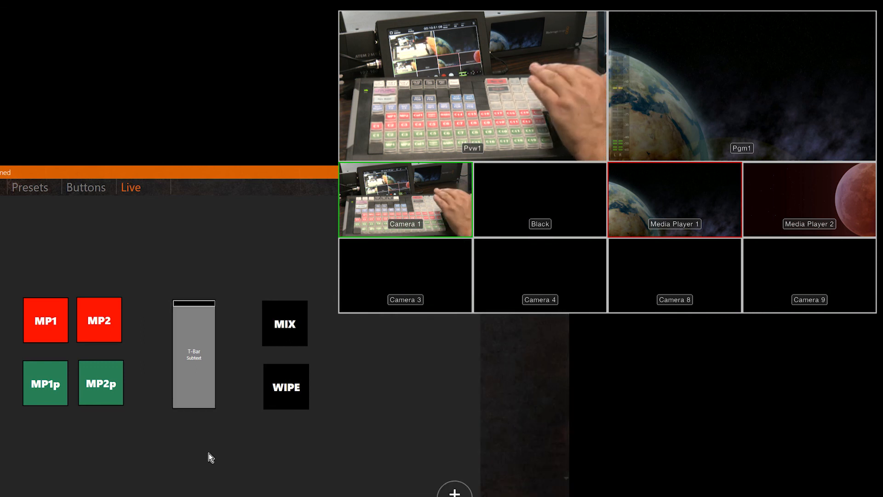